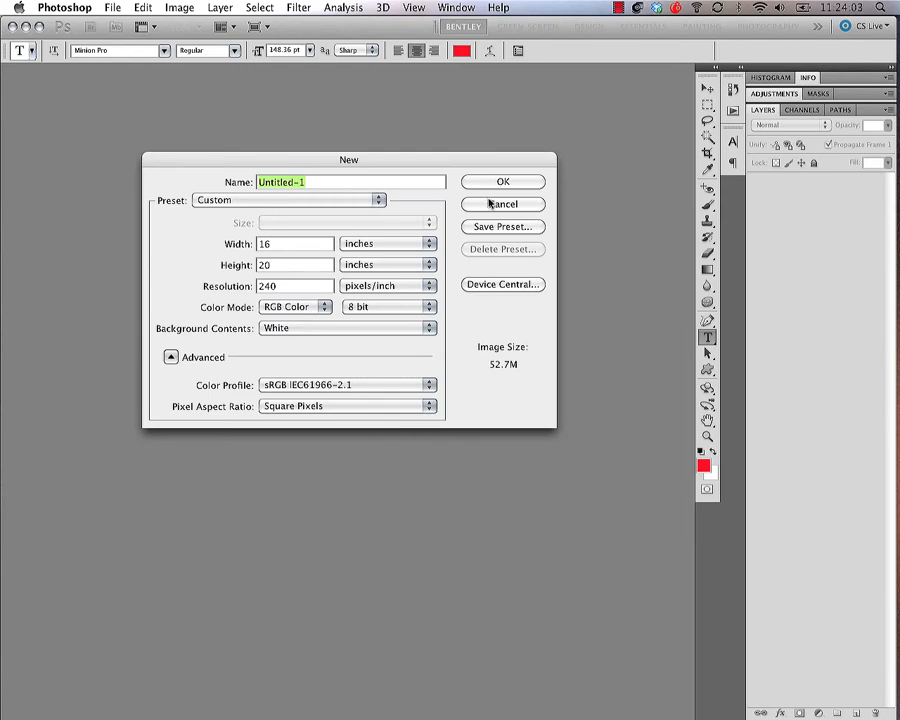
- Create a 16 x 20 inch, 240 pixels/inch white RGB document and open Silver_Umb001.jpg from Bridge beside it
click(500, 183)
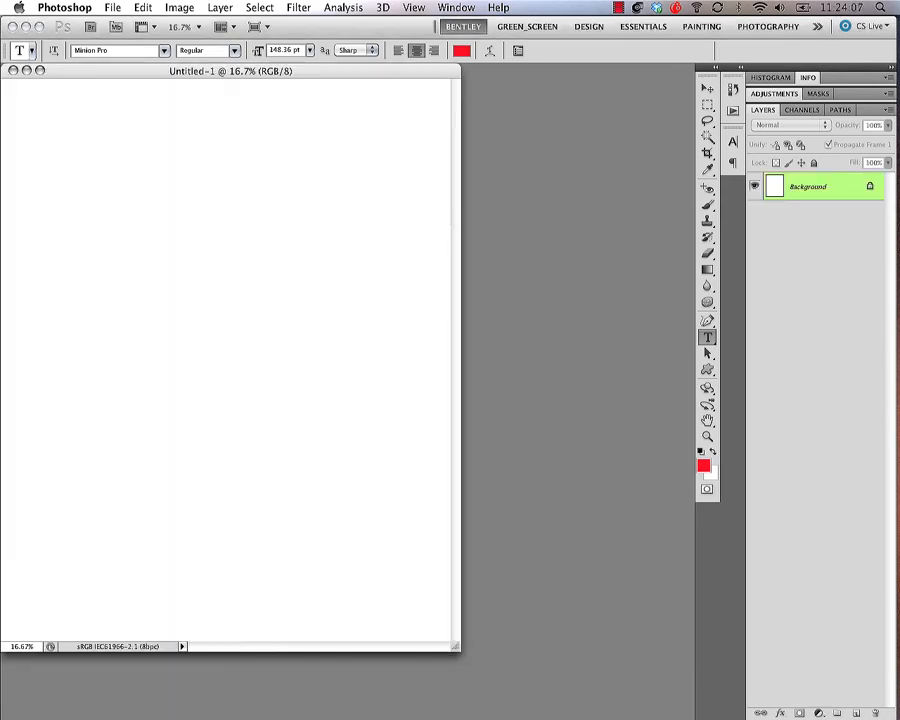
key(super+alt+o)
key(super+Tab)
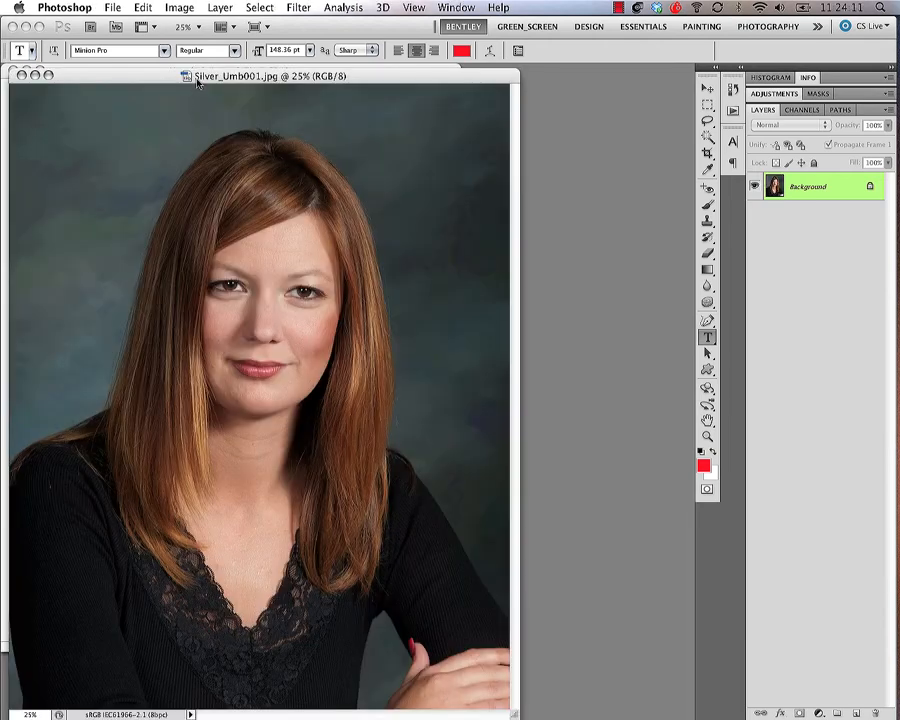
drag(135, 79, 429, 81)
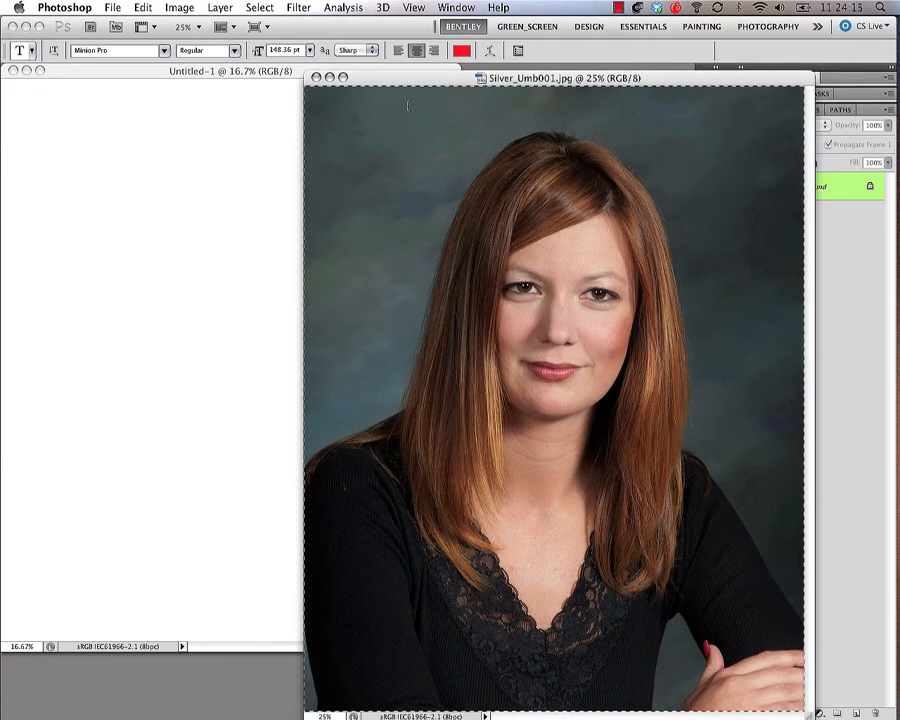
- Copy the entire Silver_Umb001.jpg portrait and paste it as a layer into the blank Untitled-1 document
key(super+a)
click(174, 129)
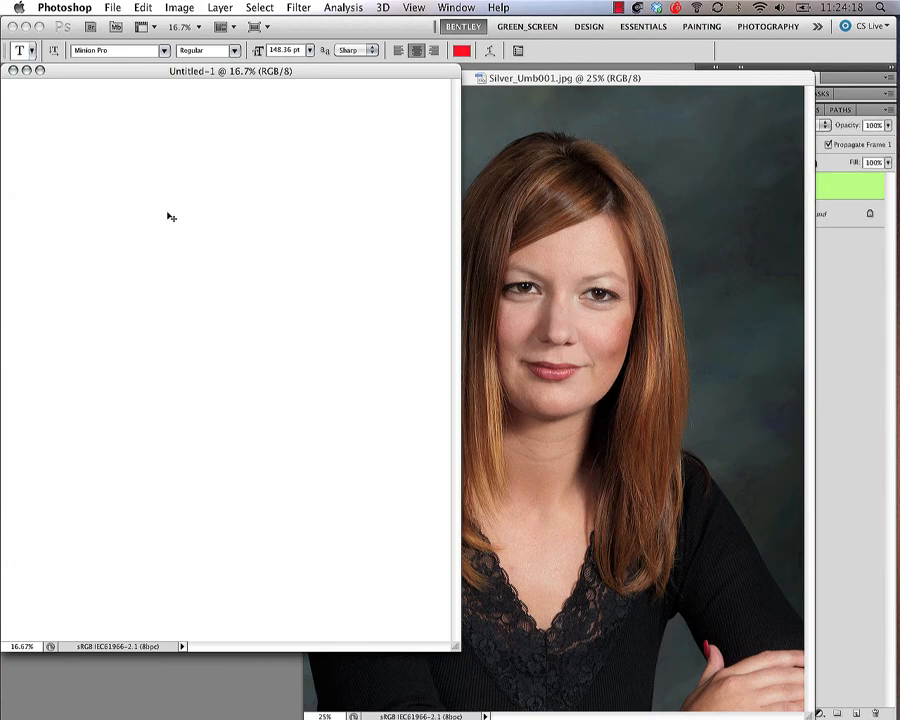
key(super+v)
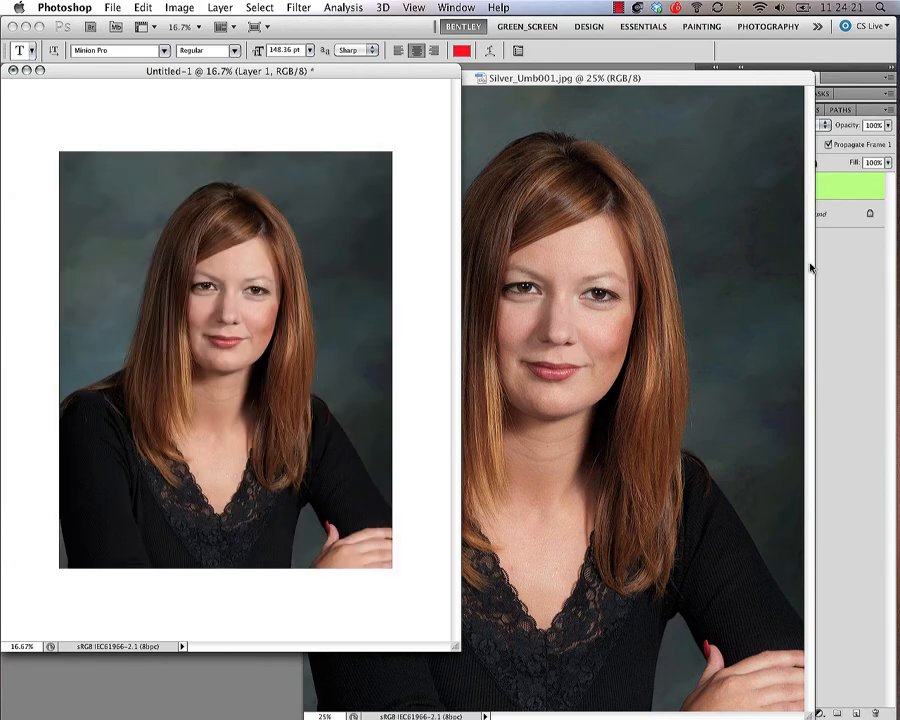
drag(633, 74, 524, 325)
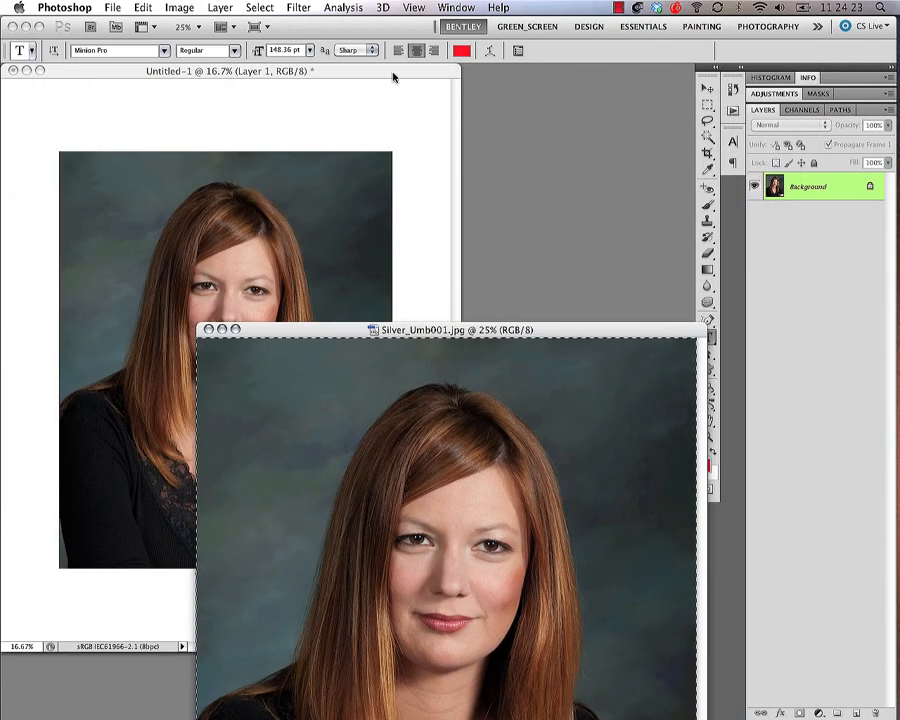
click(385, 74)
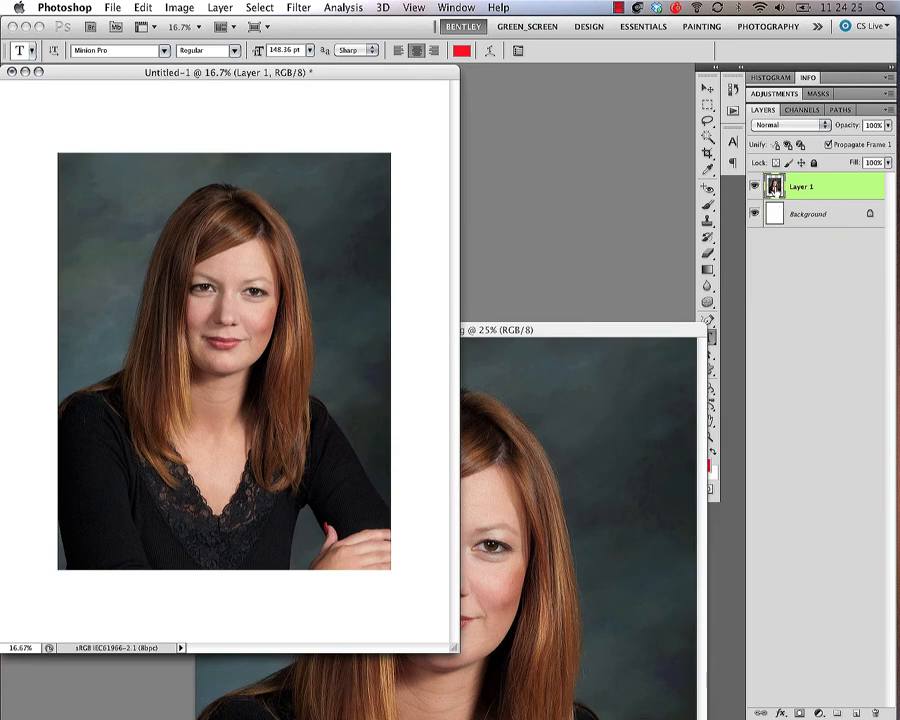
- Scale the pasted portrait layer down proportionally to about 8% with Free Transform
key(super+t)
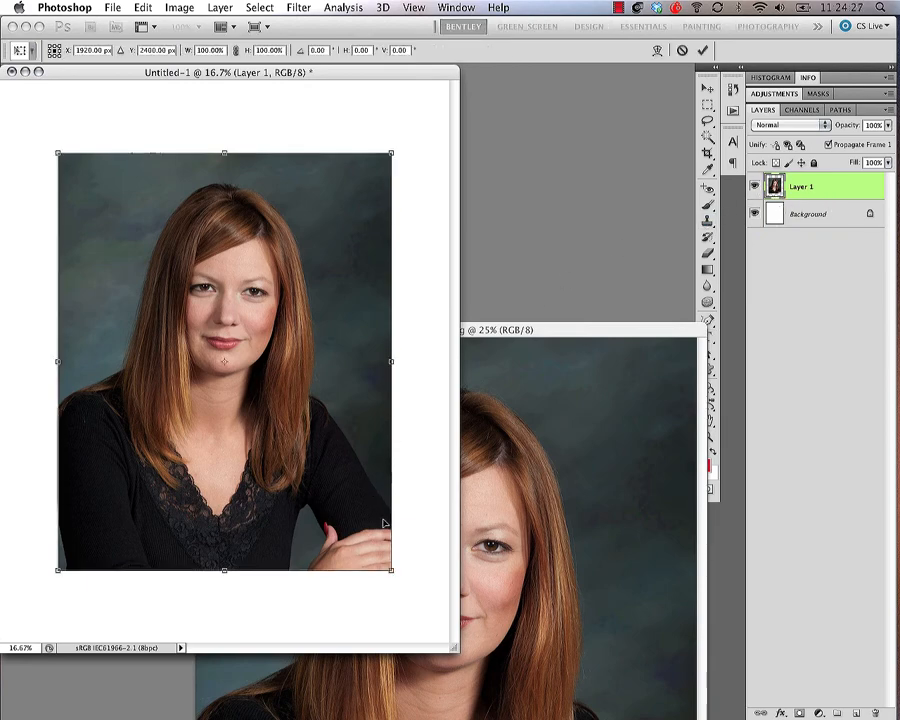
drag(391, 570, 35, 192)
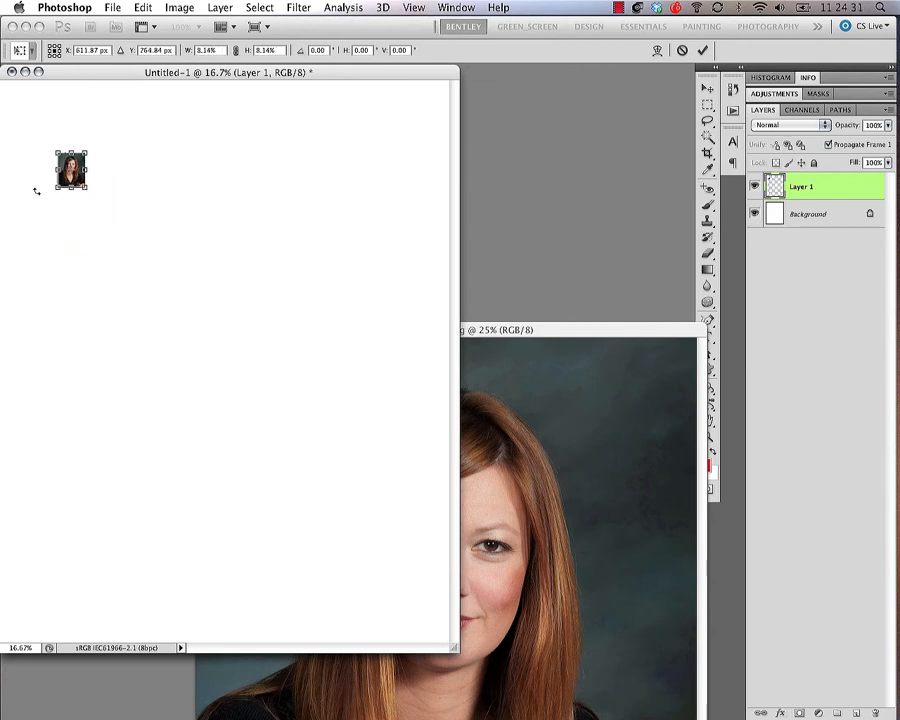
key(Return)
key(t)
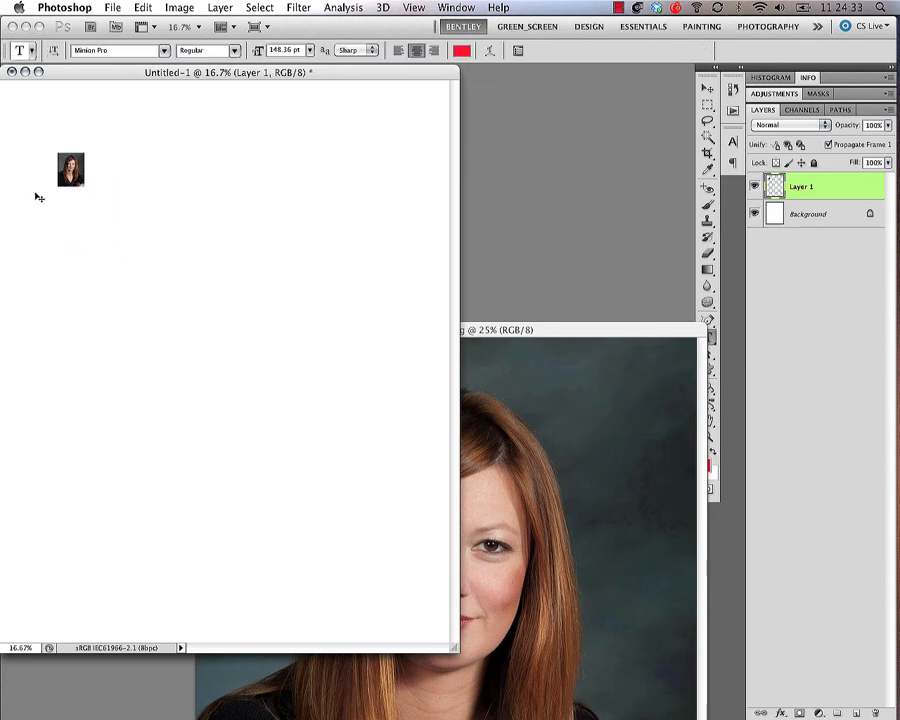
- Enlarge the shrunken portrait layer proportionally to about 1336% so it covers most of the page
key(ctrl+t)
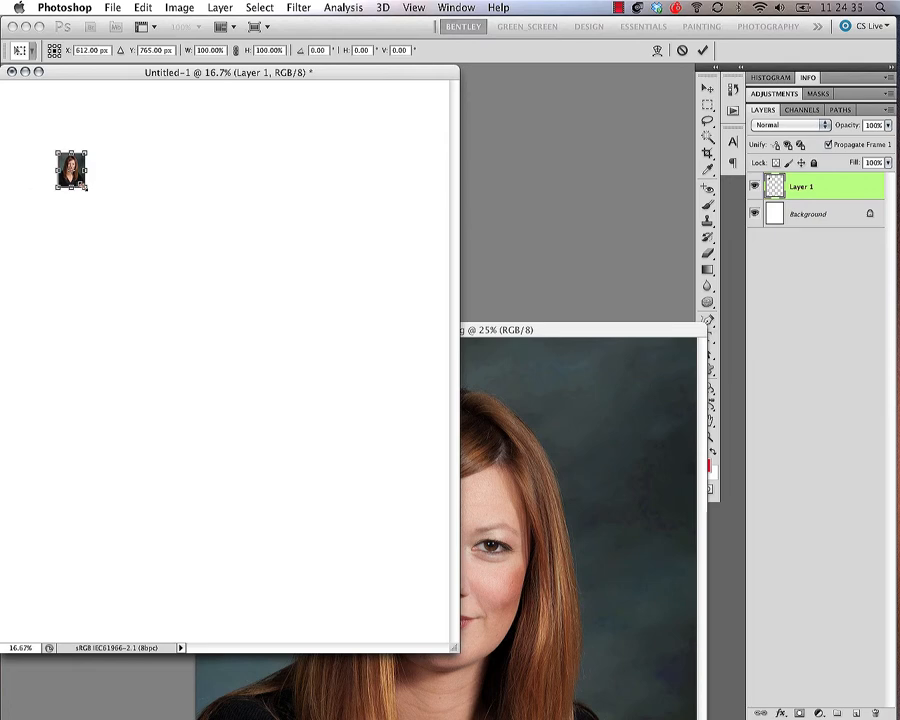
drag(87, 188, 411, 607)
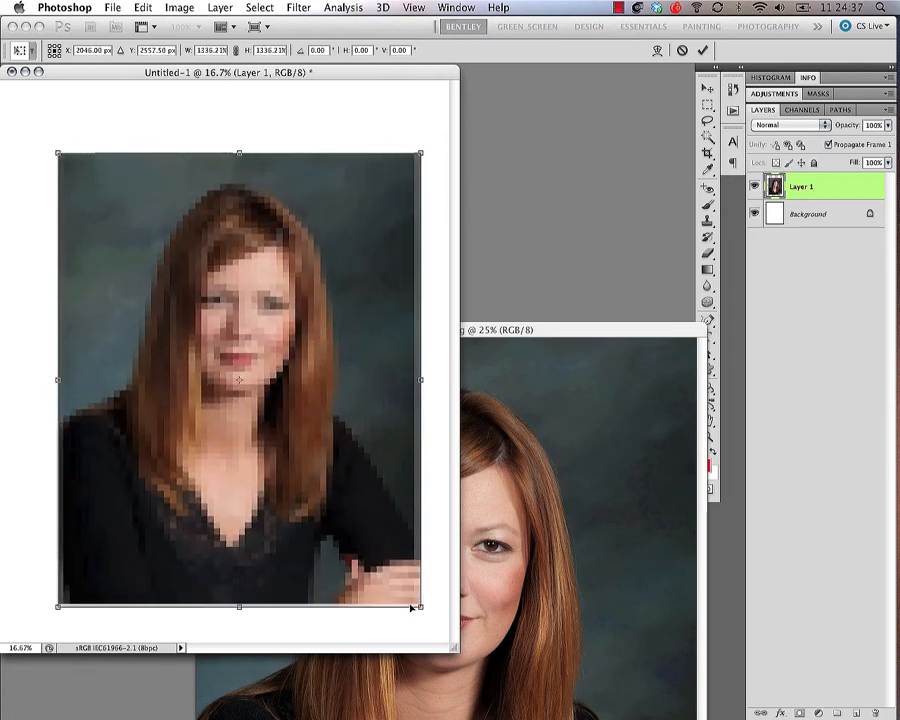
key(Return)
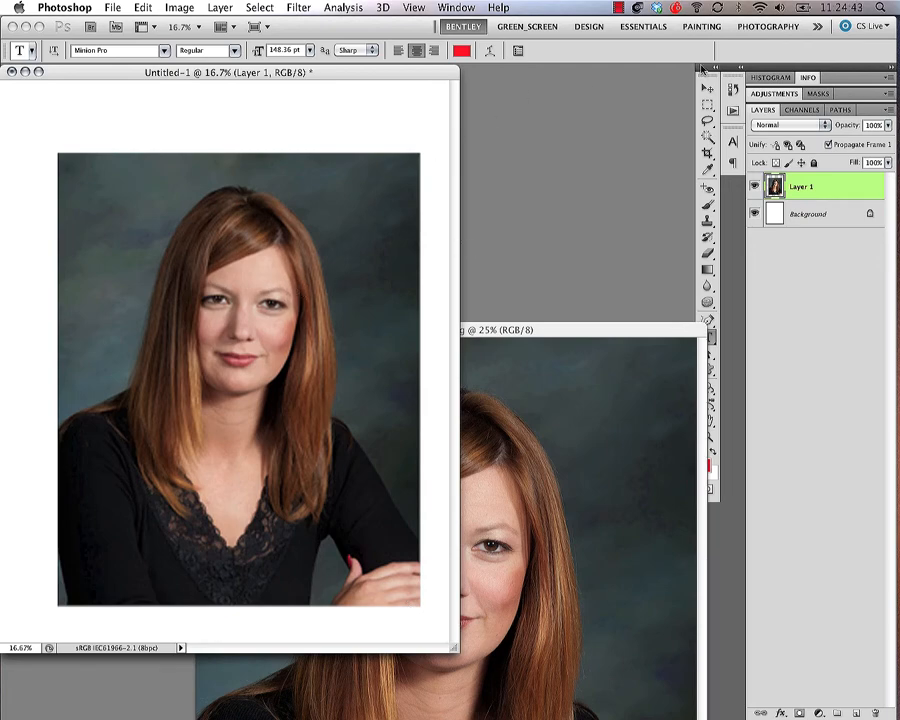
- Compare the portrait's sharpness between the Paste history state and the last Free Transform state
click(734, 89)
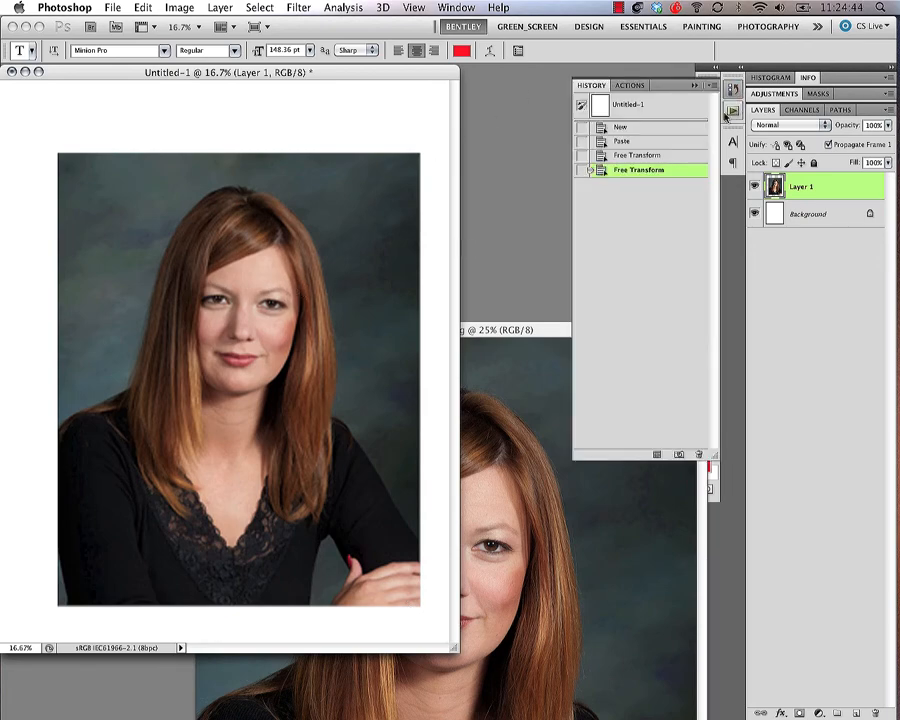
click(642, 144)
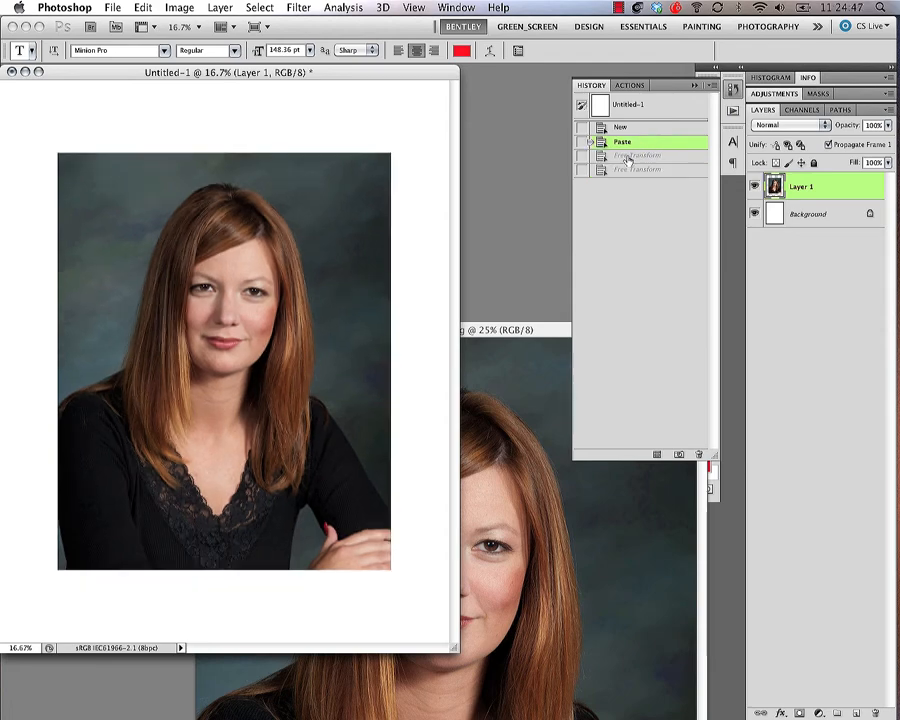
click(640, 172)
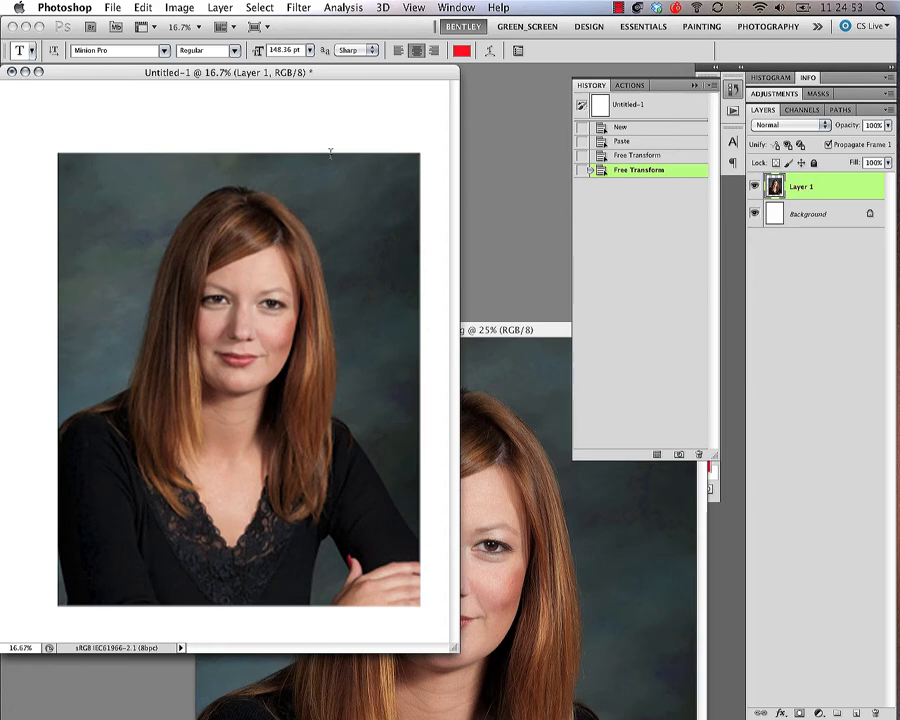
- Delete the pasted portrait layer from Untitled-1 and close the Silver_Umb001.jpg document
drag(826, 184, 876, 712)
click(601, 329)
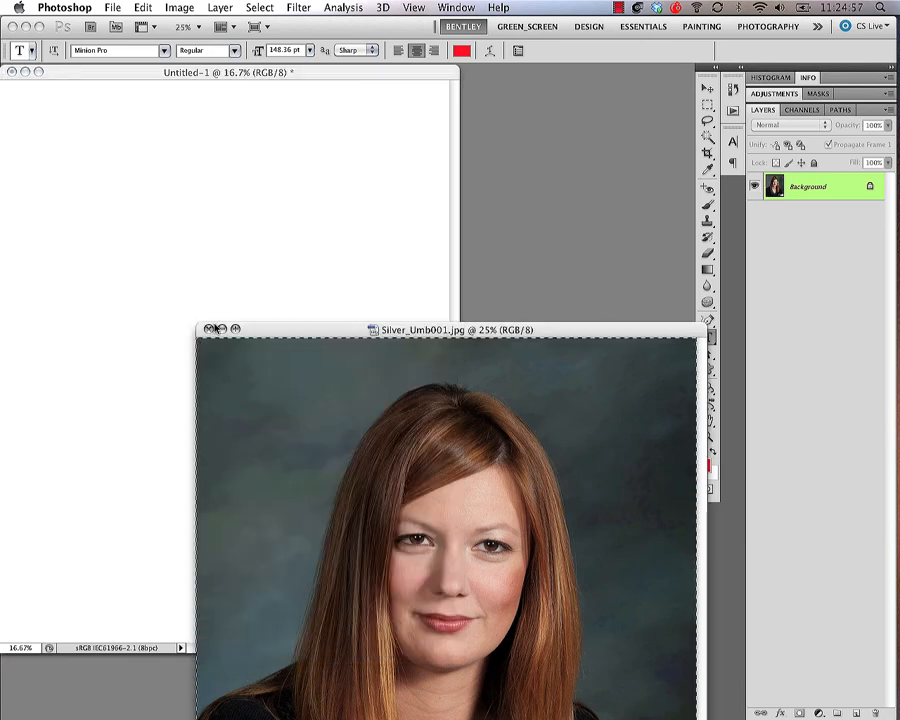
click(203, 327)
- Place Silver_Umb001.jpg from Adobe Bridge into Untitled-1 as a Smart Object at 100% scale
drag(137, 70, 149, 73)
key(super+alt+o)
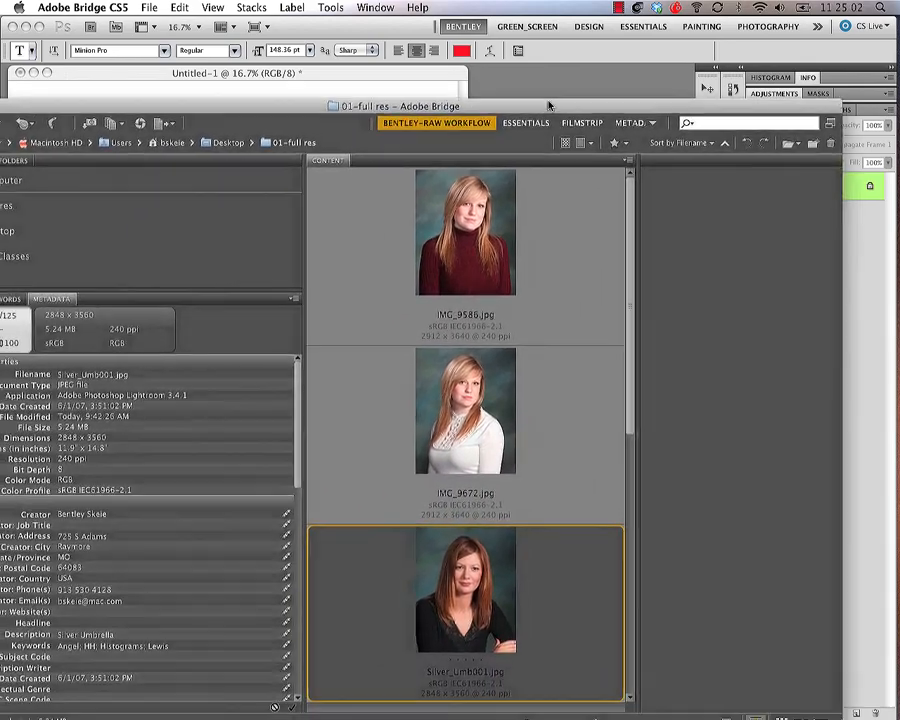
drag(548, 104, 476, 56)
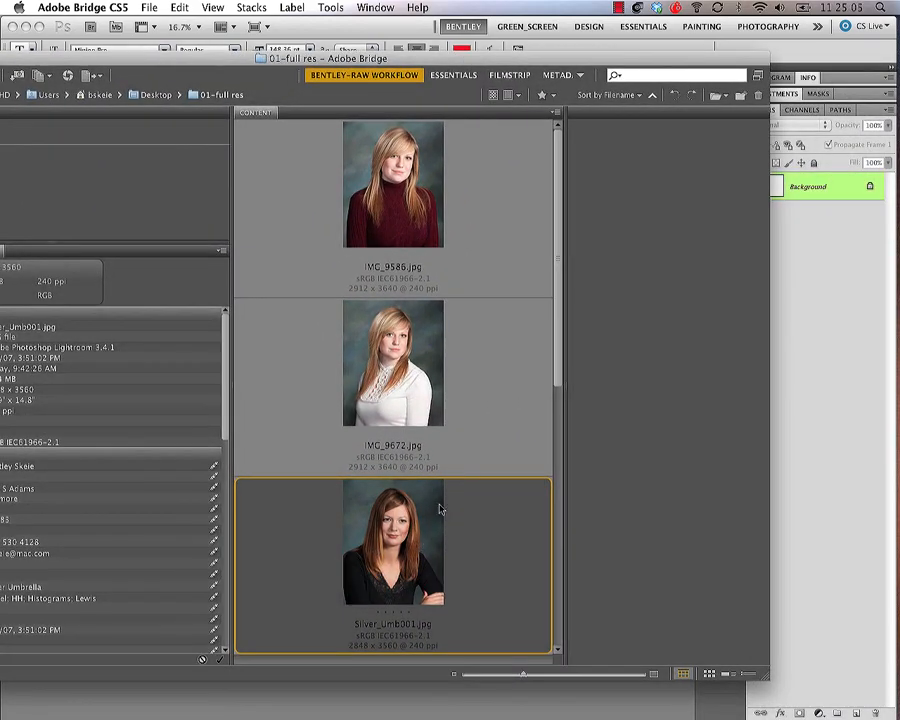
key(super+alt+o)
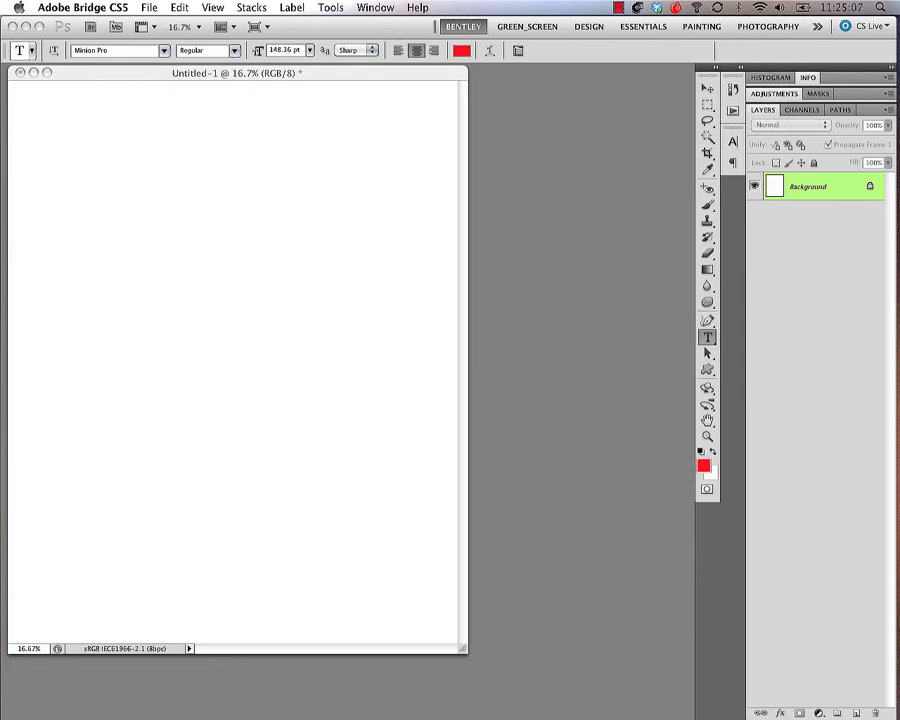
drag(90, 316, 256, 268)
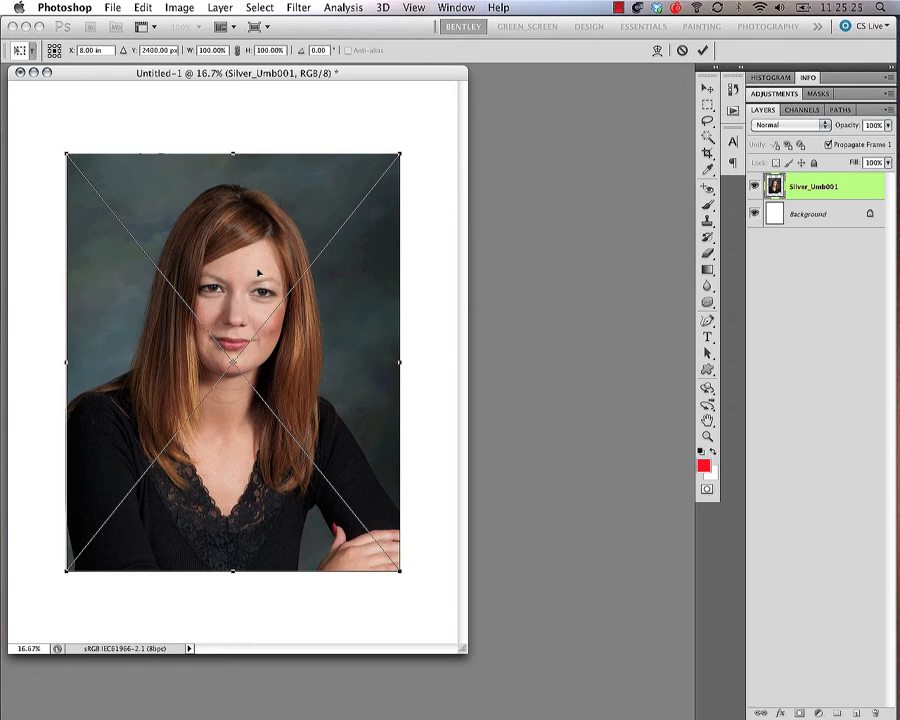
key(Return)
key(t)
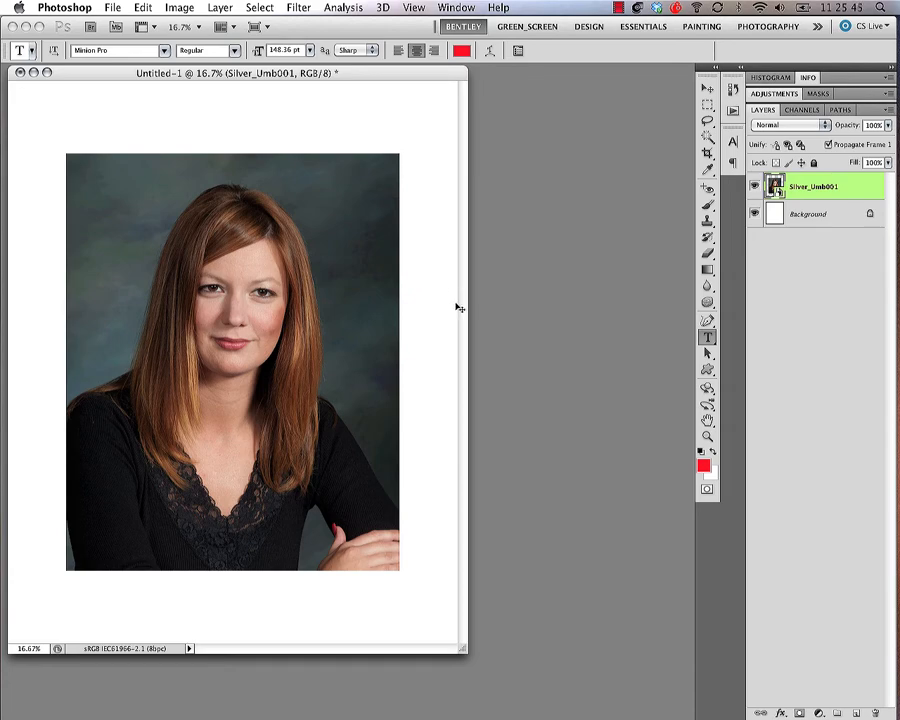
- Scale the Silver_Umb001 Smart Object down proportionally to about 5% with Free Transform
key(super+t)
drag(401, 573, 69, 186)
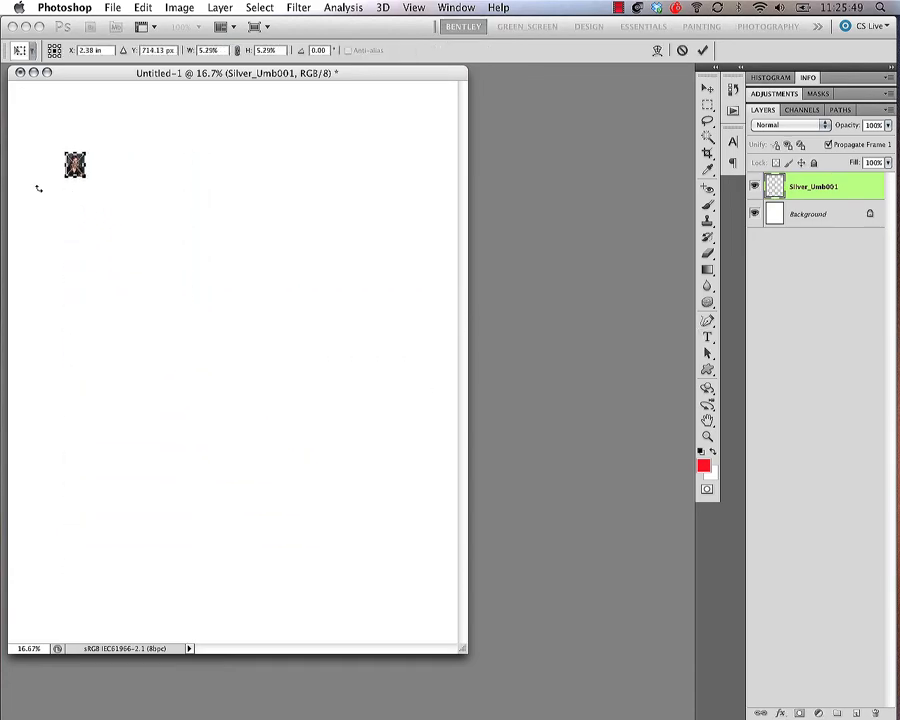
key(Return)
key(t)
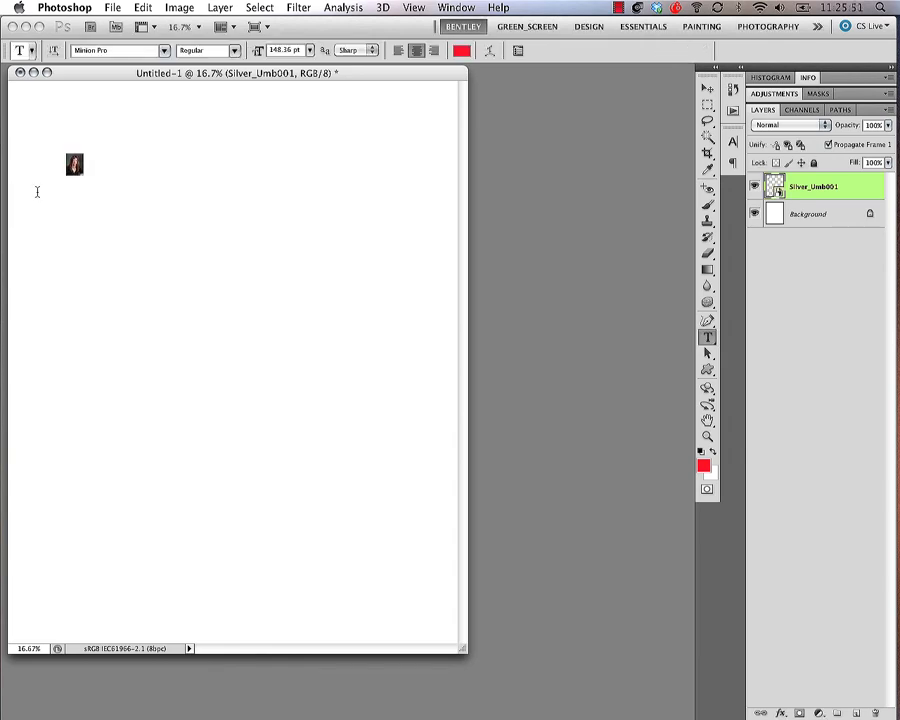
- Enlarge the Silver_Umb001 Smart Object proportionally until it covers most of the page again
key(super+t)
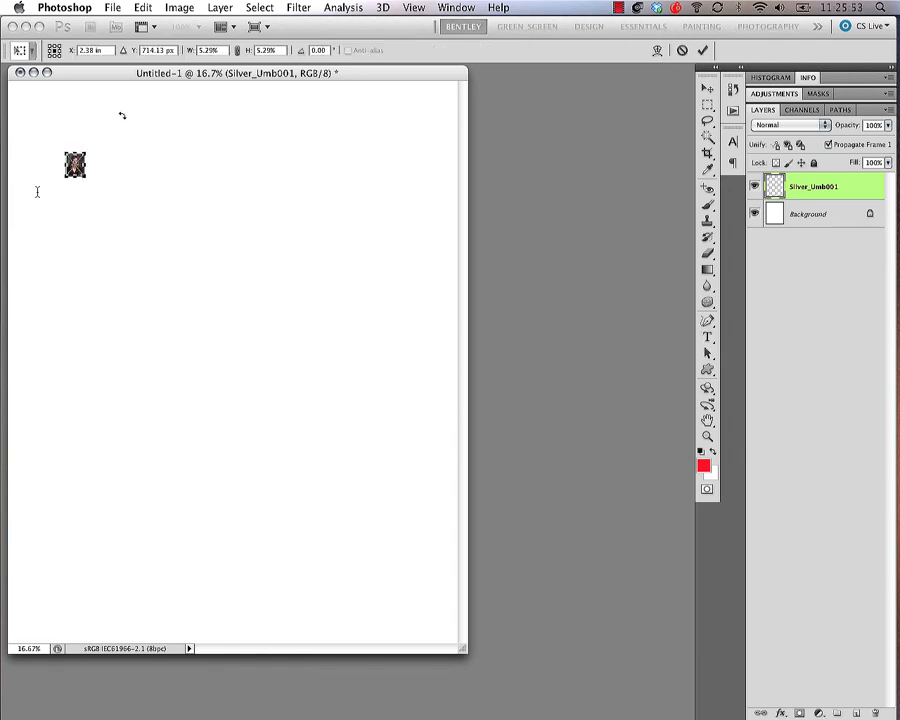
drag(86, 177, 414, 583)
key(Return)
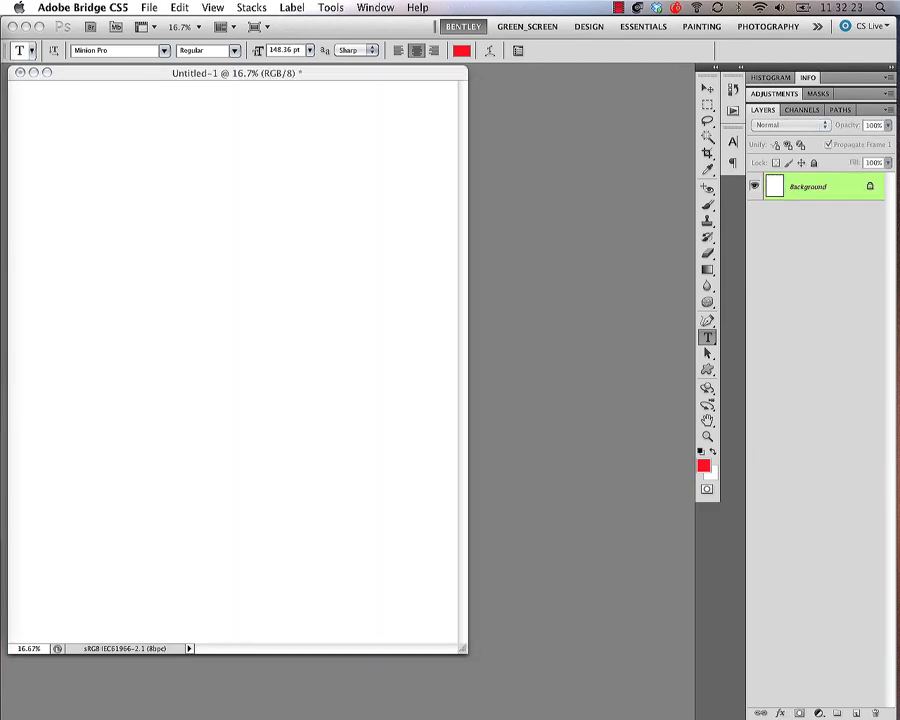
- Bring the raw file IMG_9586.CR2 from Adobe Bridge into the blank Untitled-1 document
drag(60, 70, 290, 166)
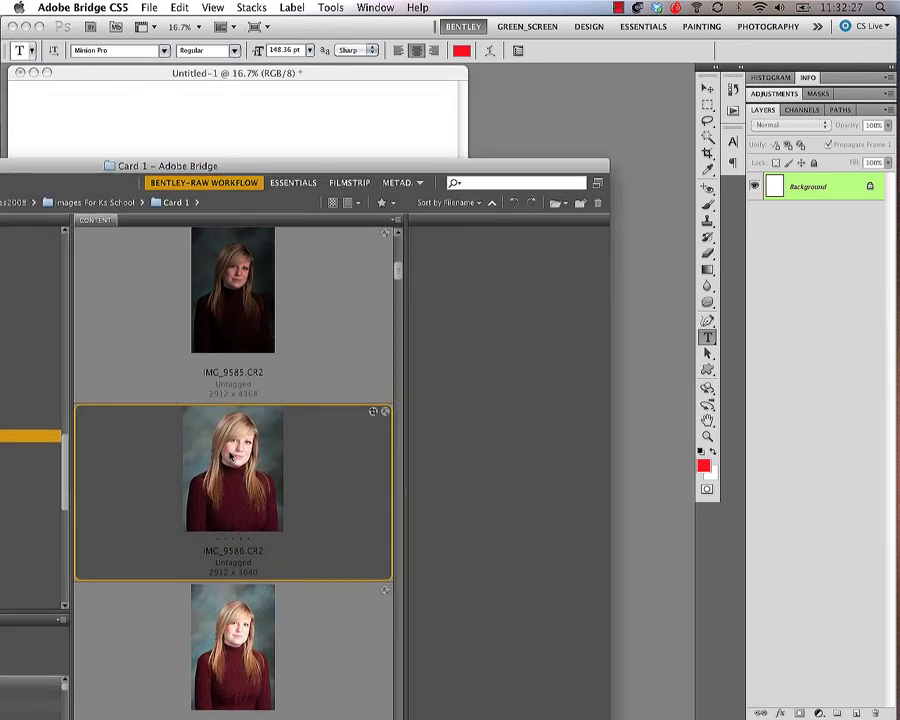
drag(229, 443, 286, 151)
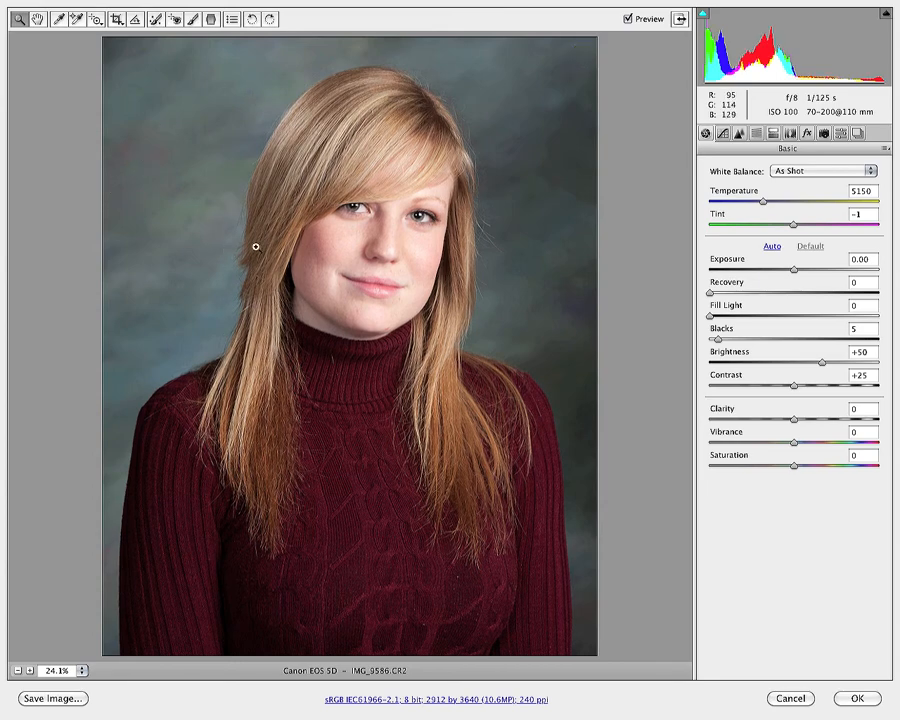
- Set the raw image's Exposure to -0.35, Blacks to 11, Clarity to +27 and Vibrance to +9
key(alt)
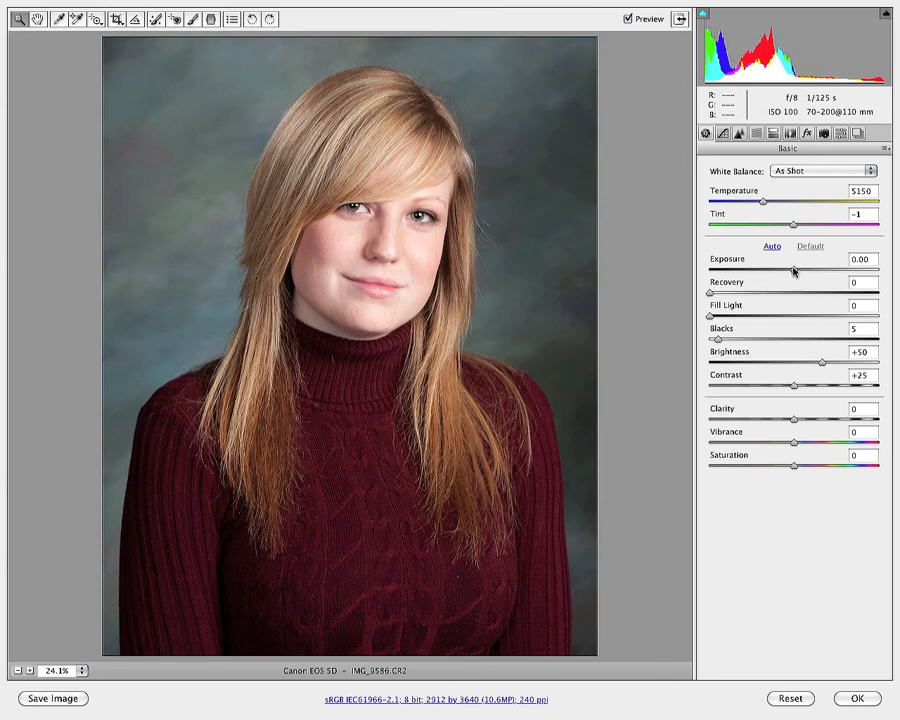
drag(793, 271, 787, 269)
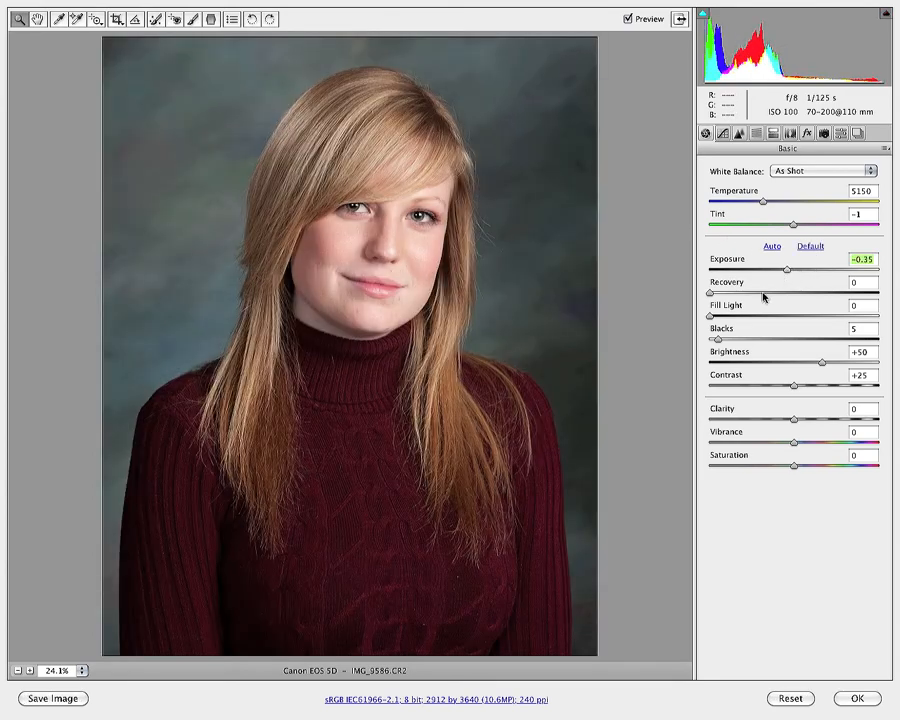
drag(719, 339, 729, 340)
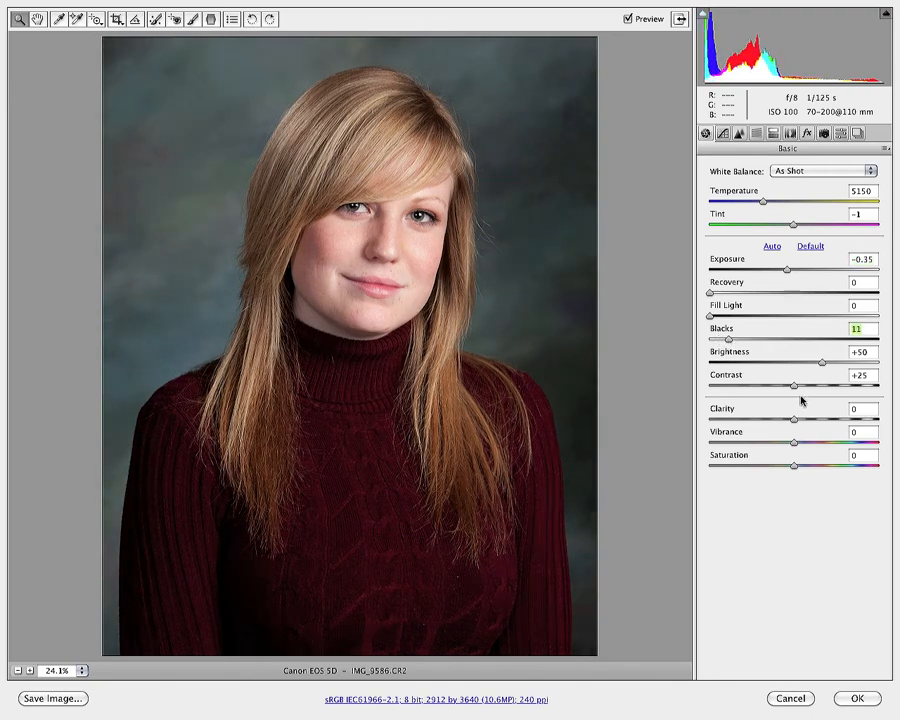
drag(793, 420, 802, 446)
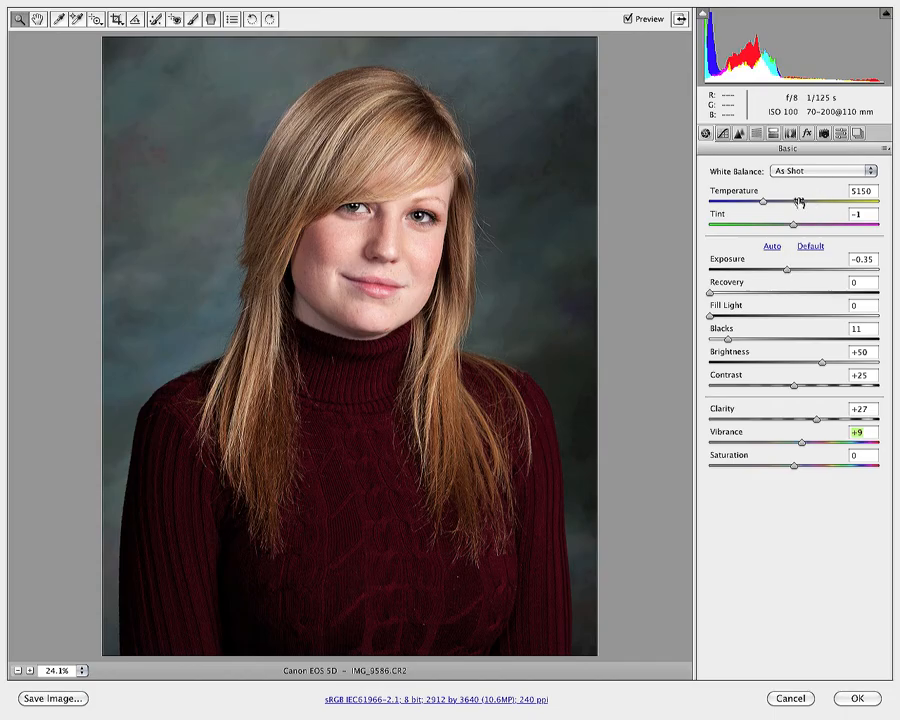
- Accept the raw adjustments and commit the placed IMG_9586 as a Smart Object at 100% scale
click(857, 698)
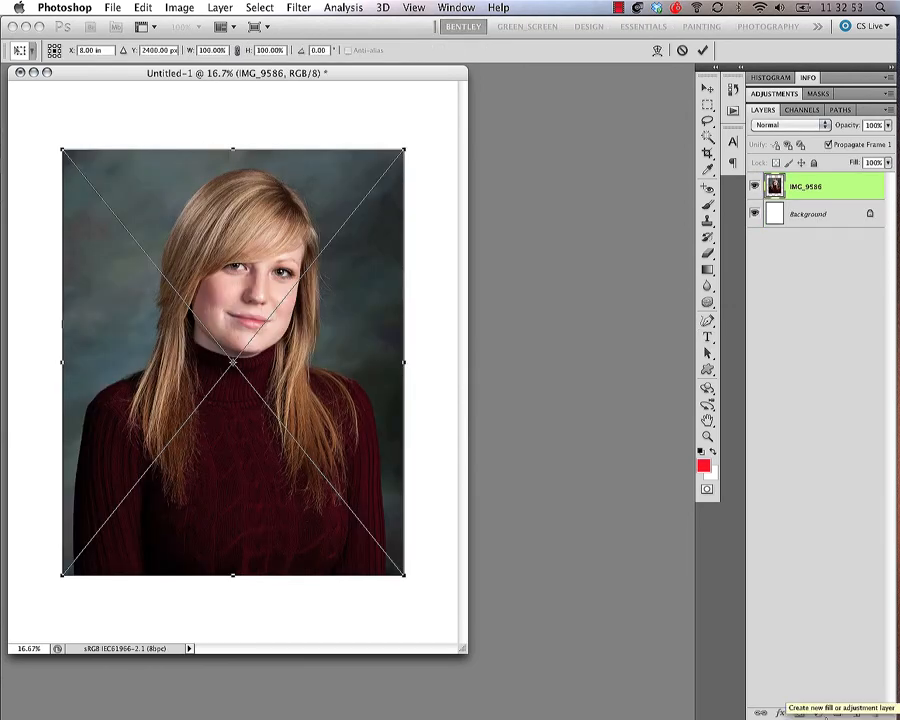
key(t)
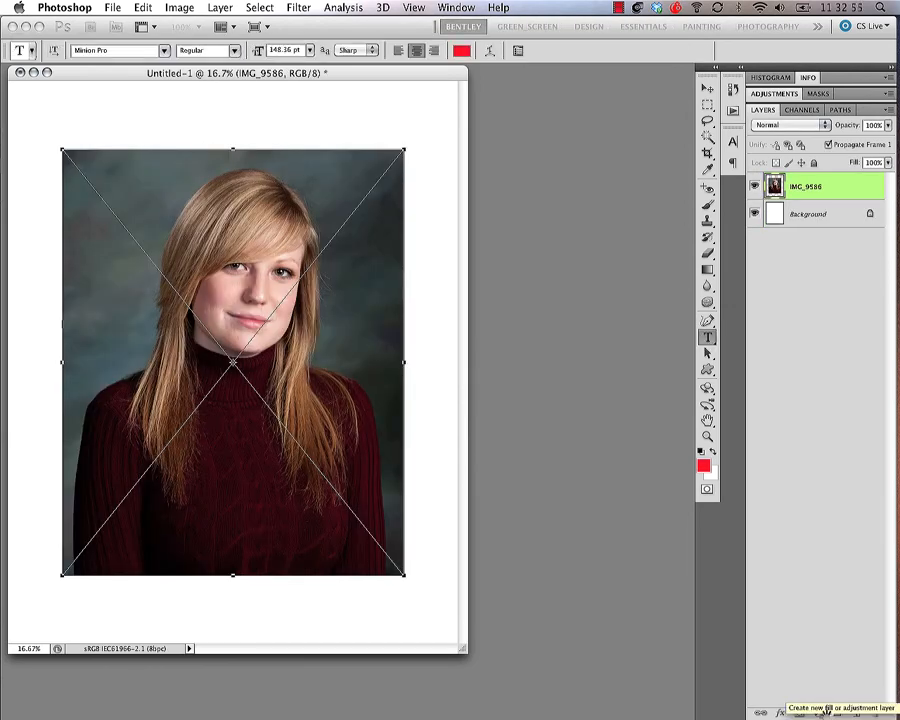
key(Return)
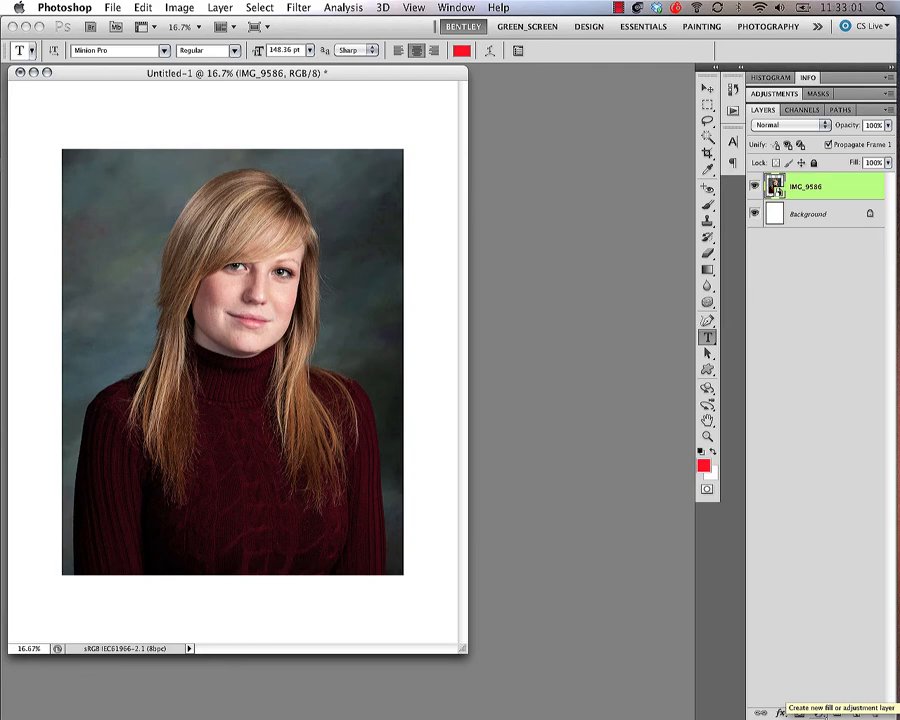
- Convert the raw image inside the IMG_9586 Smart Object to grayscale, with the Oranges mix at +1
double_click(775, 187)
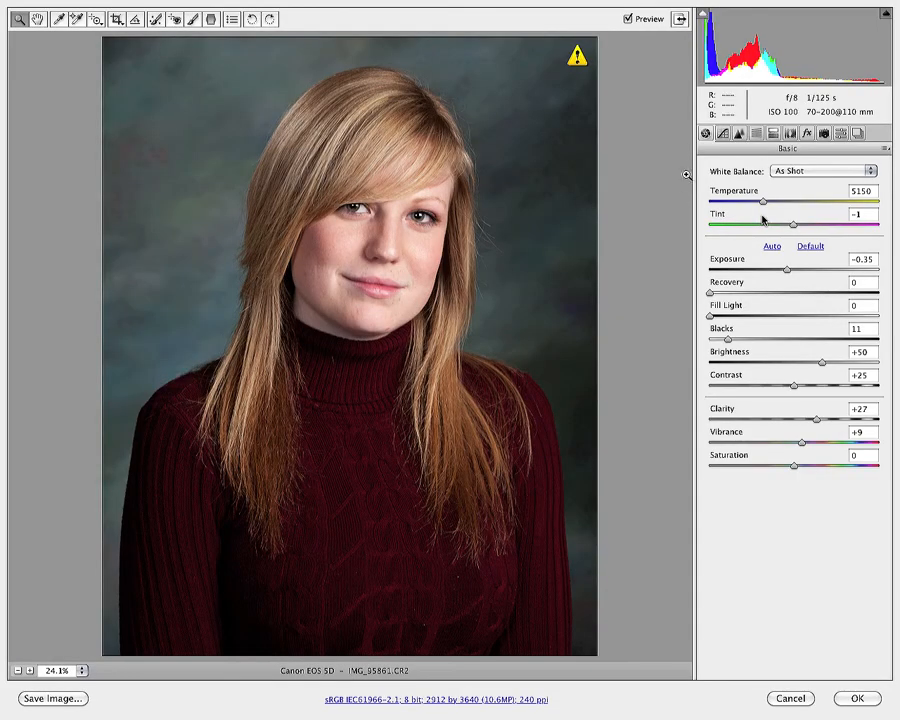
click(757, 133)
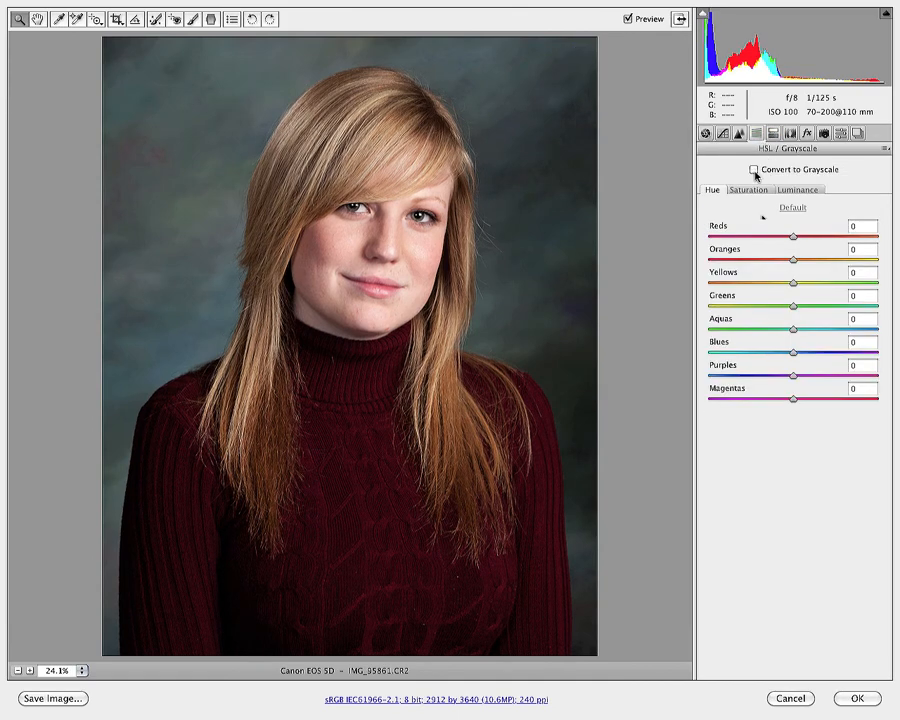
click(754, 170)
mouse_move(792, 238)
mouse_down()
mouse_move(767, 239)
mouse_move(806, 238)
mouse_move(795, 260)
mouse_up()
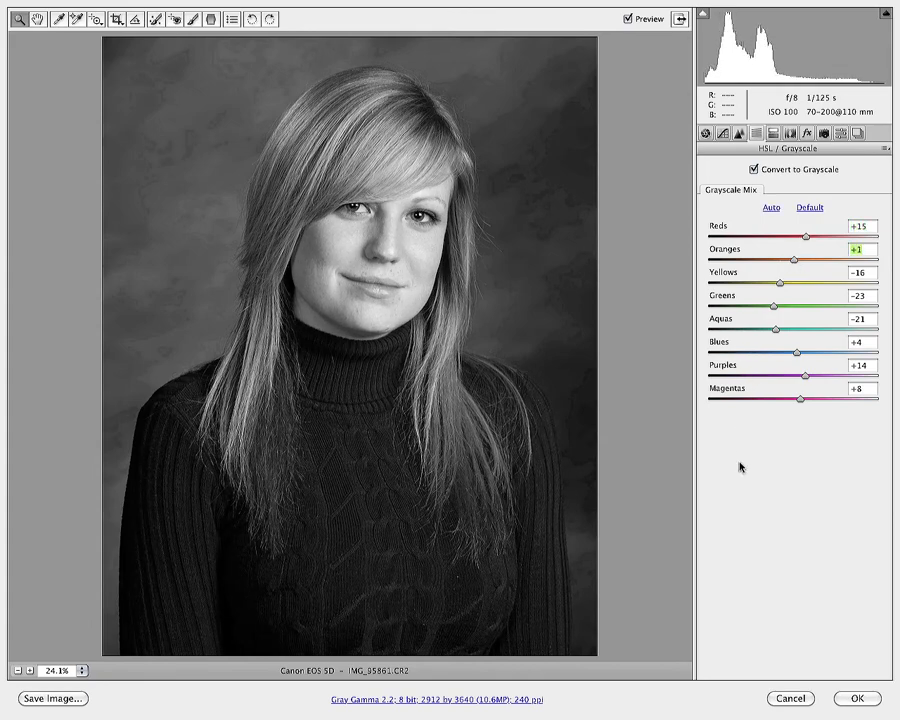
click(857, 697)
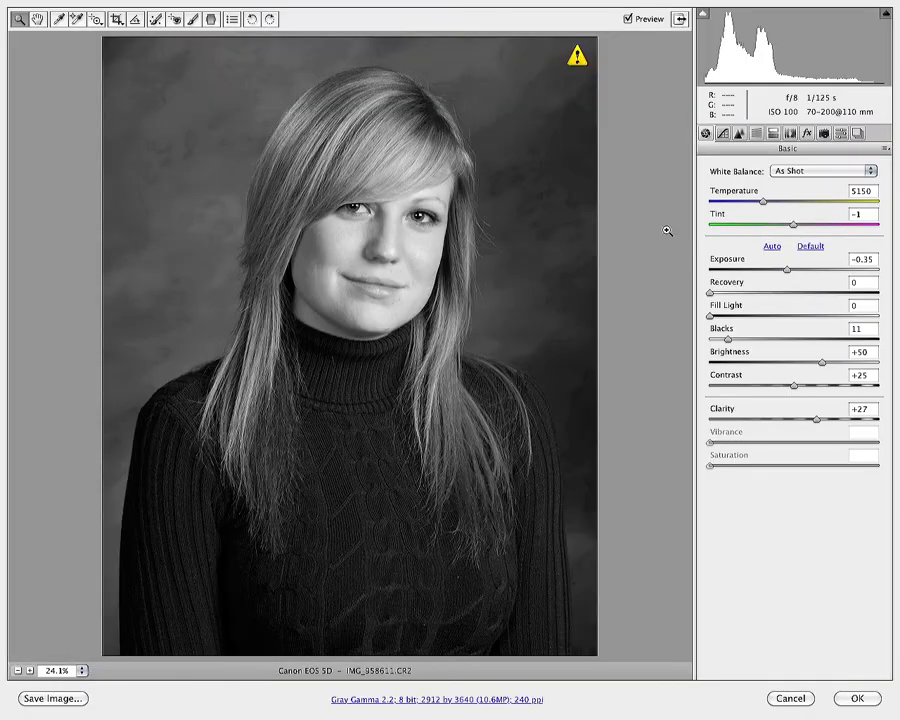
- Reopen the raw settings of the IMG_9586 Smart Object and turn off the grayscale conversion
click(756, 136)
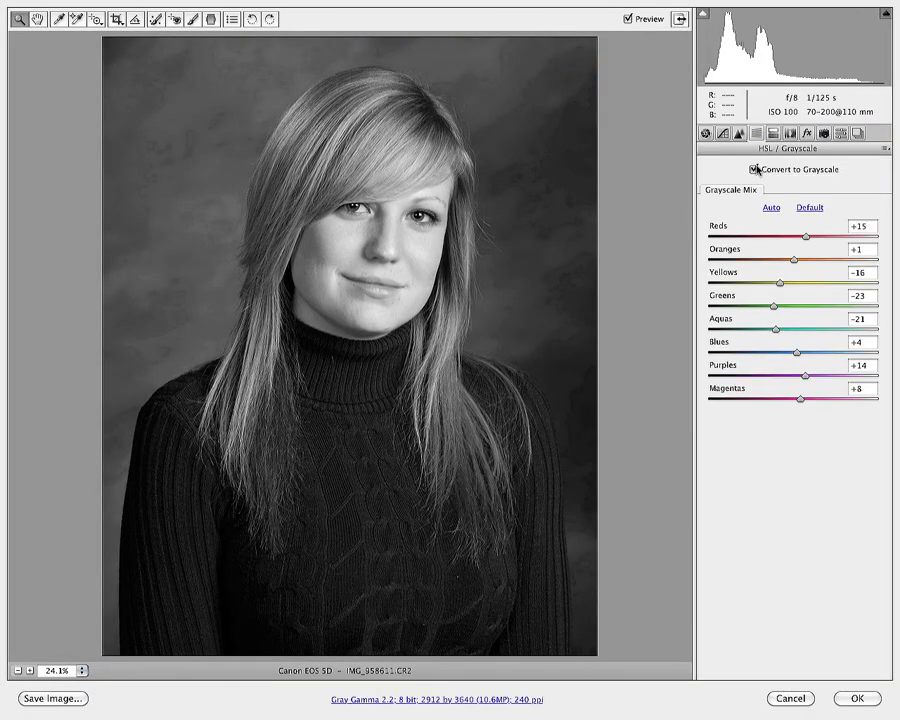
click(754, 169)
click(859, 698)
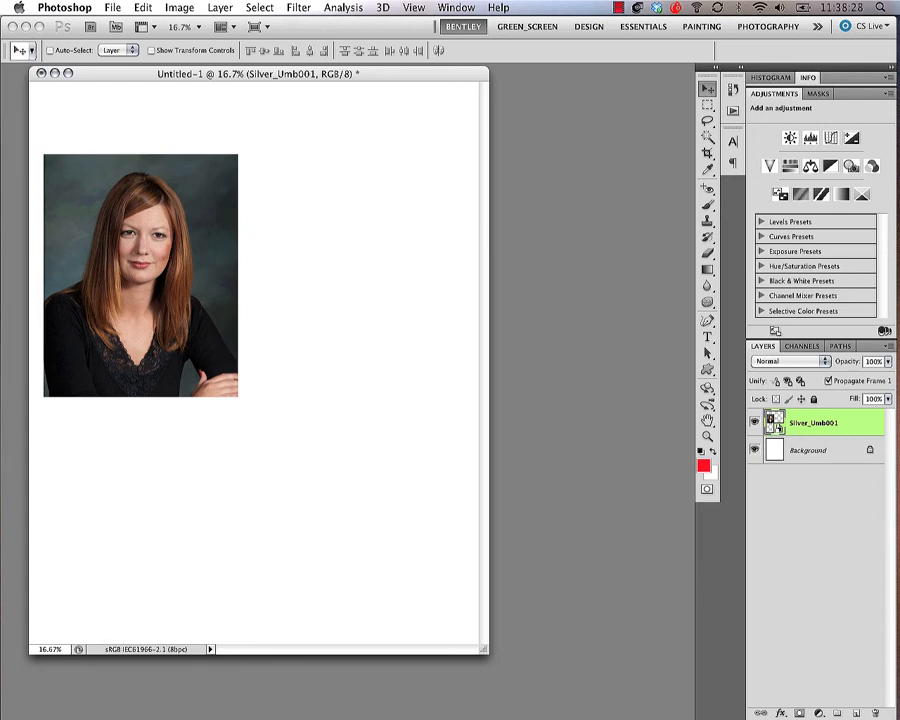
- Duplicate the Silver_Umb001 Smart Object twice and move the topmost copy directly below the original portrait
key(super+j)
key(super+j)
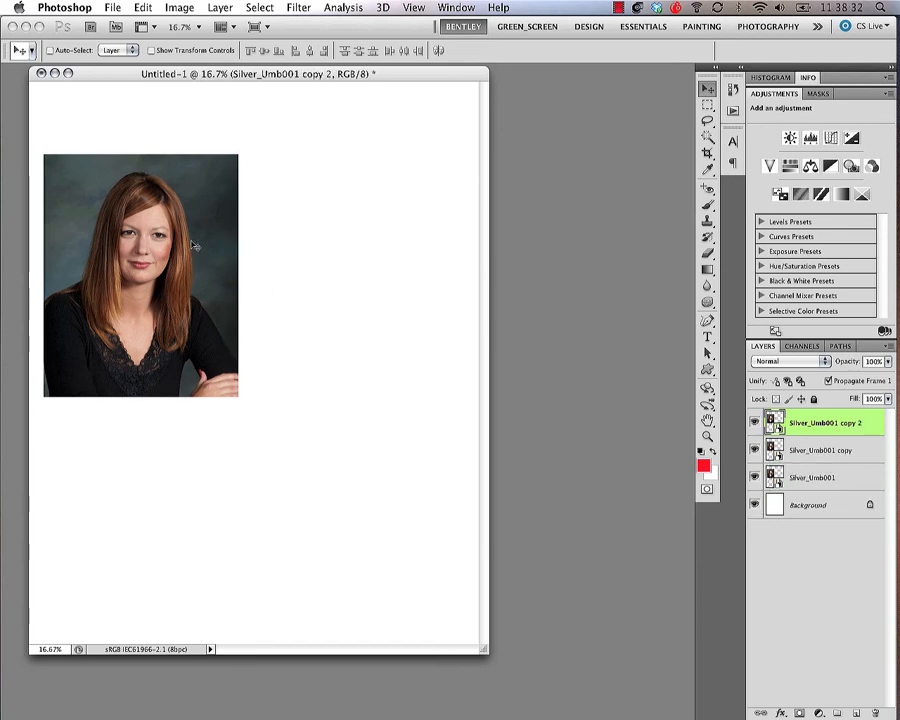
drag(174, 236, 174, 478)
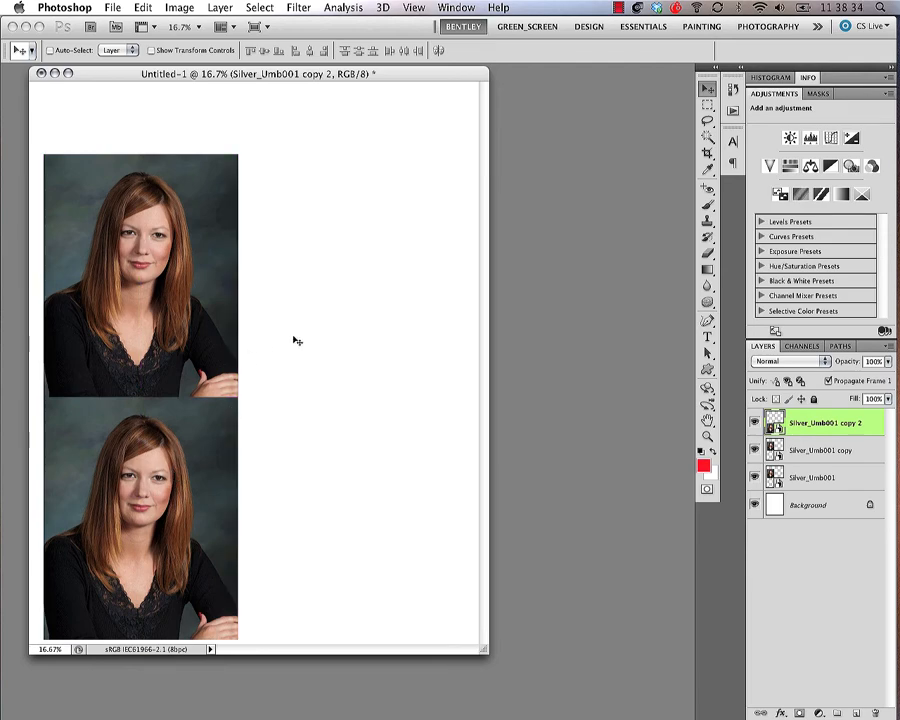
- Move the original Silver_Umb001 portrait slightly up and place its first copy beside it in the same row
click(838, 481)
drag(214, 272, 214, 241)
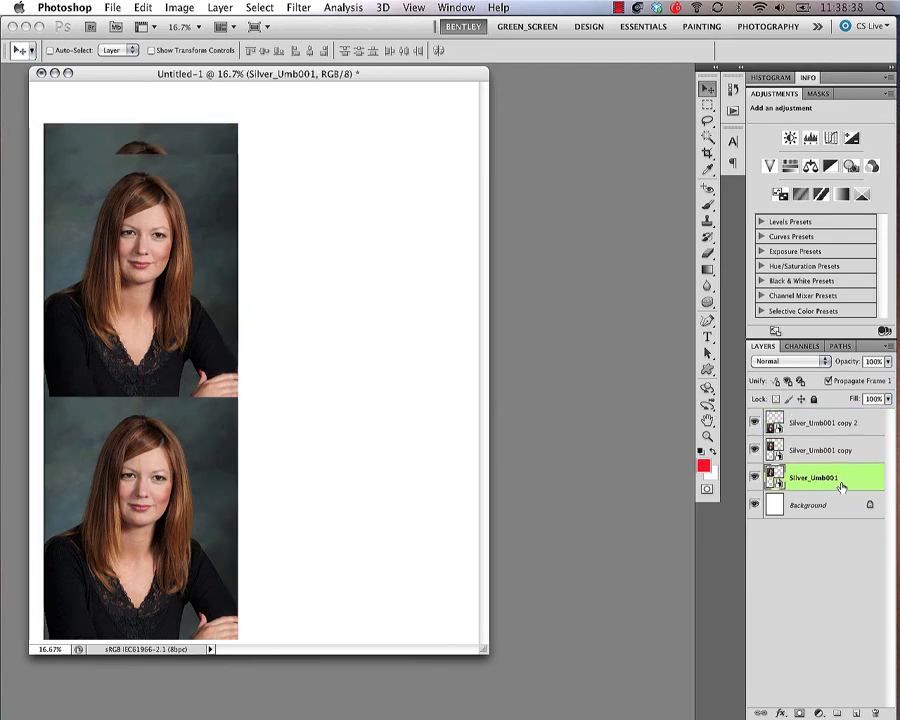
click(822, 450)
drag(187, 235, 383, 293)
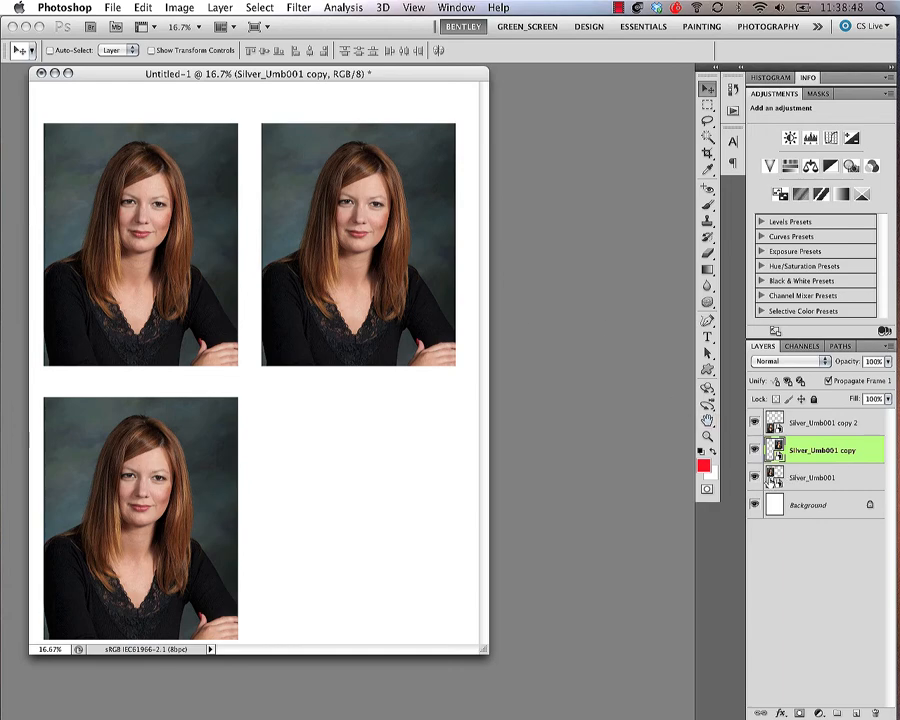
- Convert the contents of the original Silver_Umb001 Smart Object to black and white and save them as a baseline JPEG at quality 12
key(alt+bracketleft)
key(ctrl+Tab)
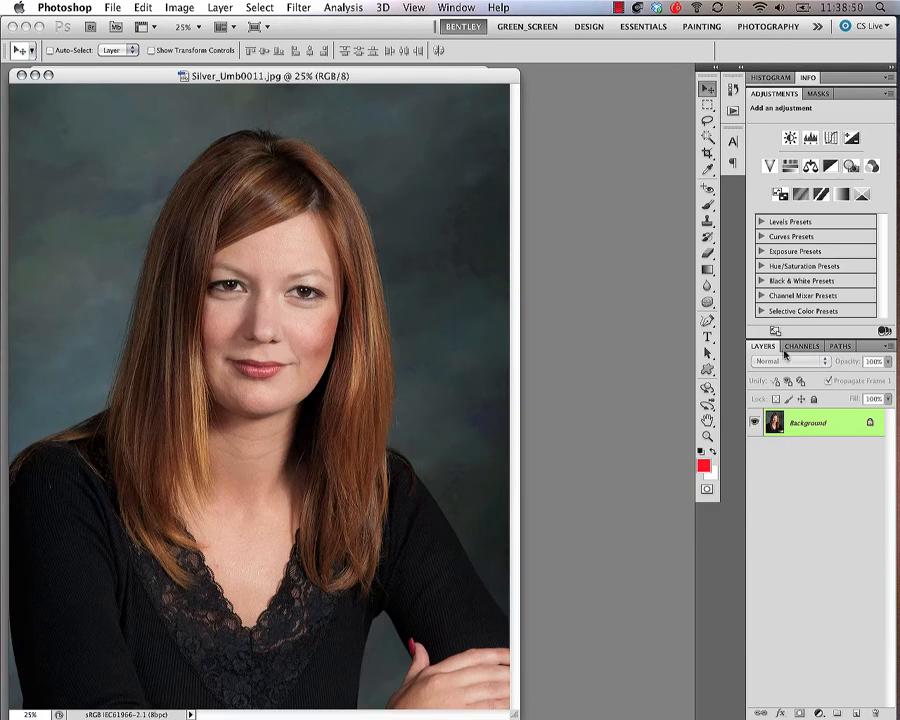
click(830, 170)
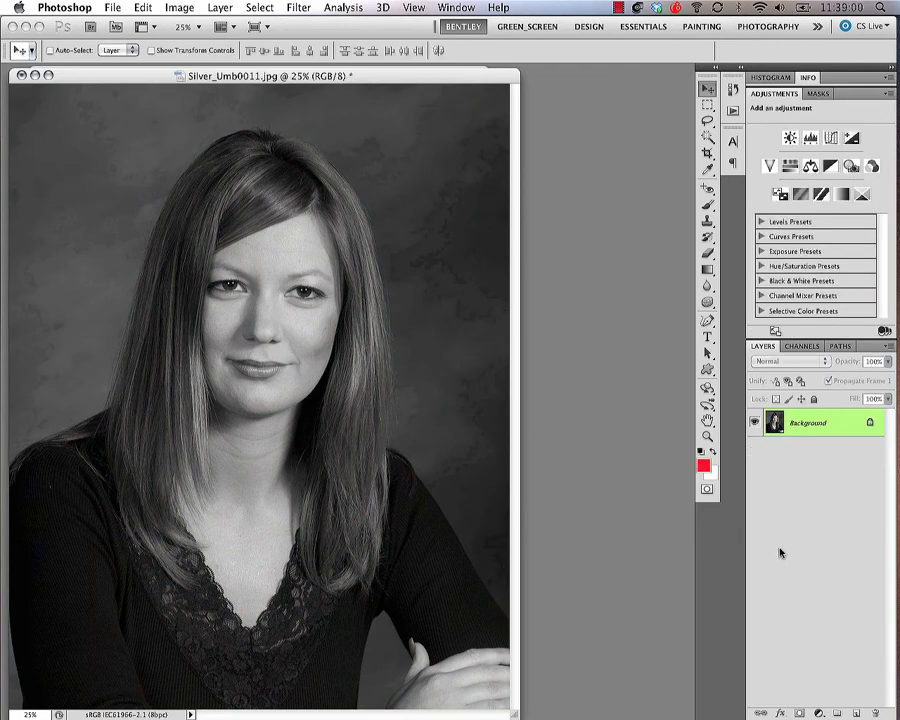
key(super+s)
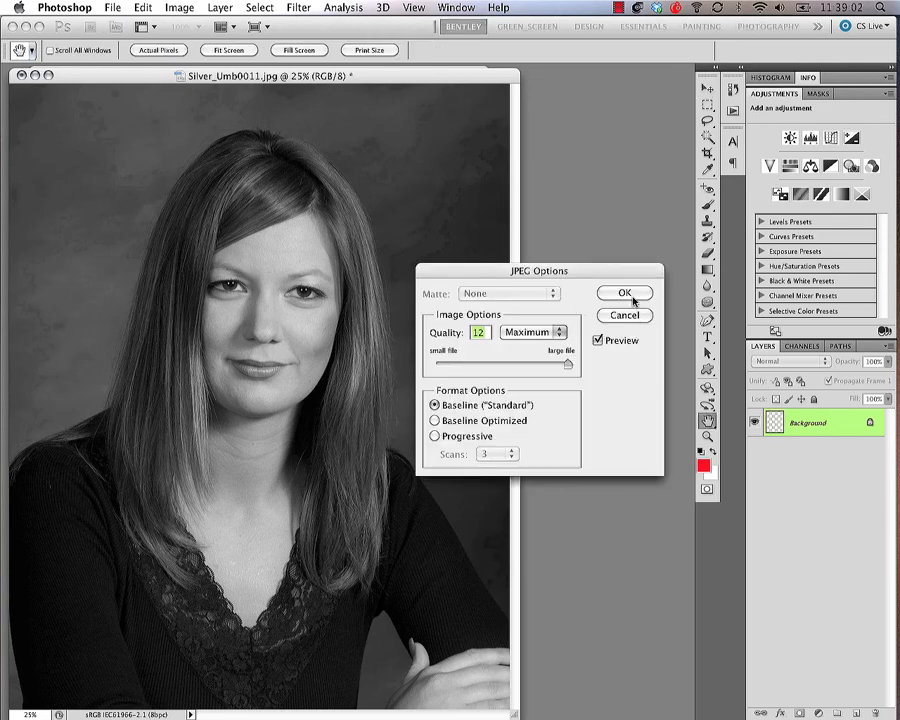
click(621, 293)
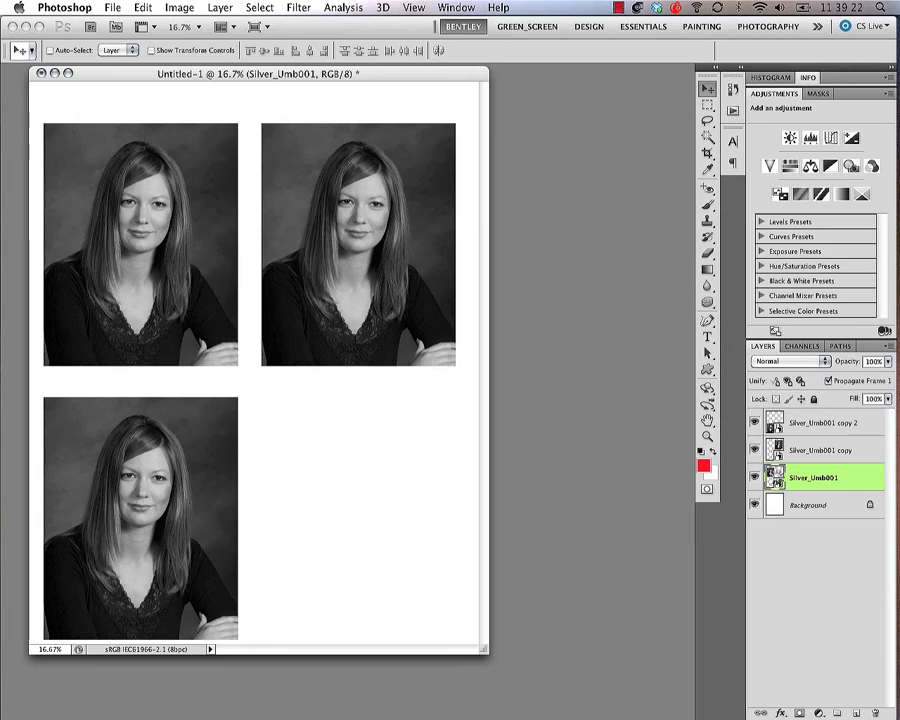
- Paint a red X with a 100 px brush on the backdrop of the Smart Object's contents, then save and close them
key(ctrl+Tab)
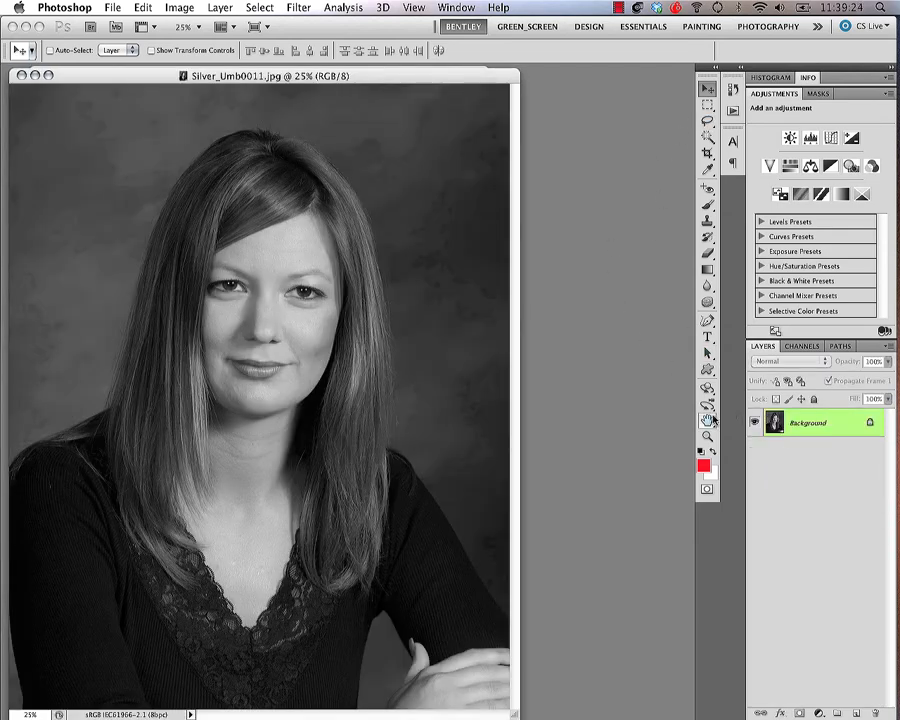
key(b)
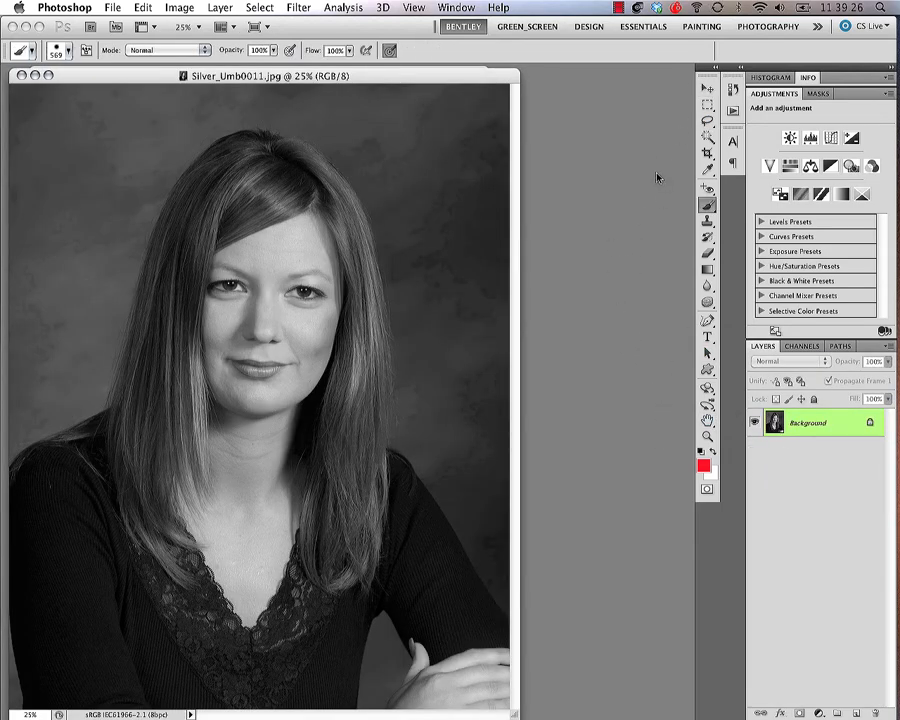
key(bracketleft)
key(bracketleft)
key(bracketleft)
key(bracketleft)
key(bracketleft)
key(bracketleft)
key(bracketleft)
key(bracketleft)
key(bracketleft)
drag(45, 128, 128, 184)
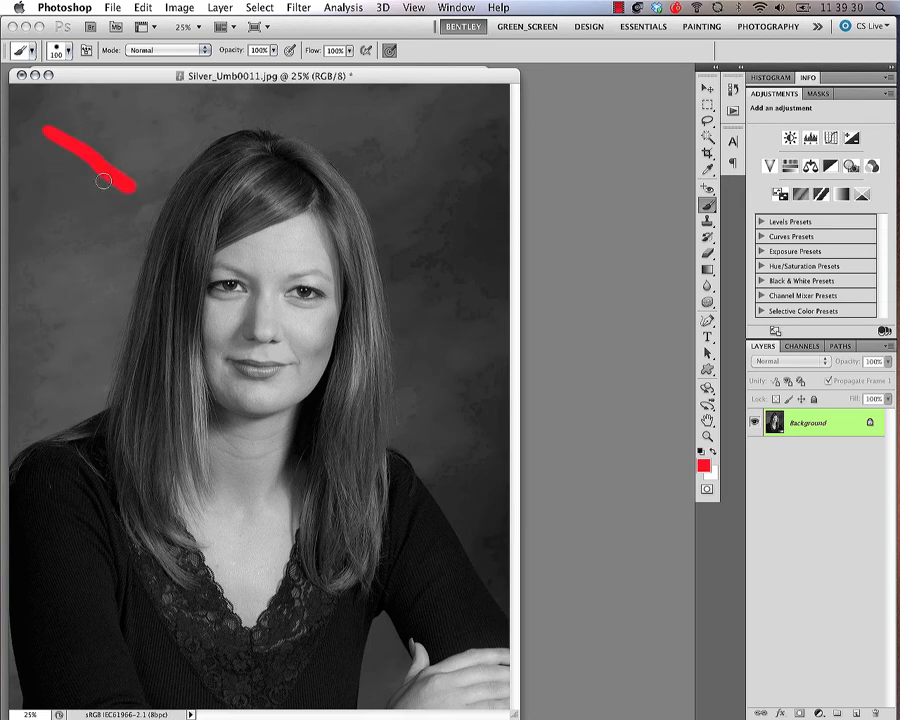
drag(58, 180, 135, 123)
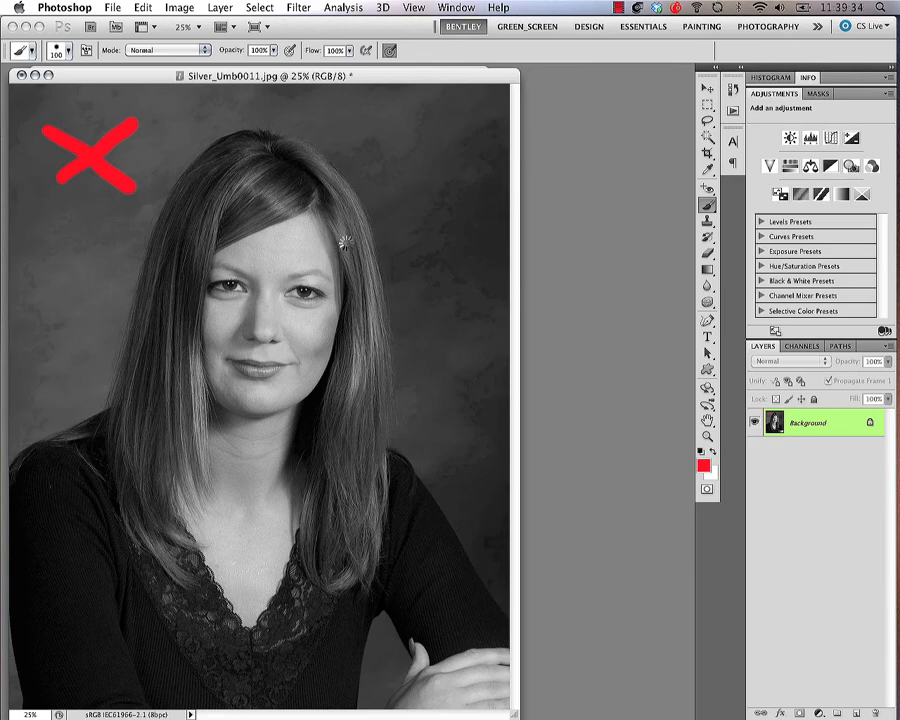
key(super+s)
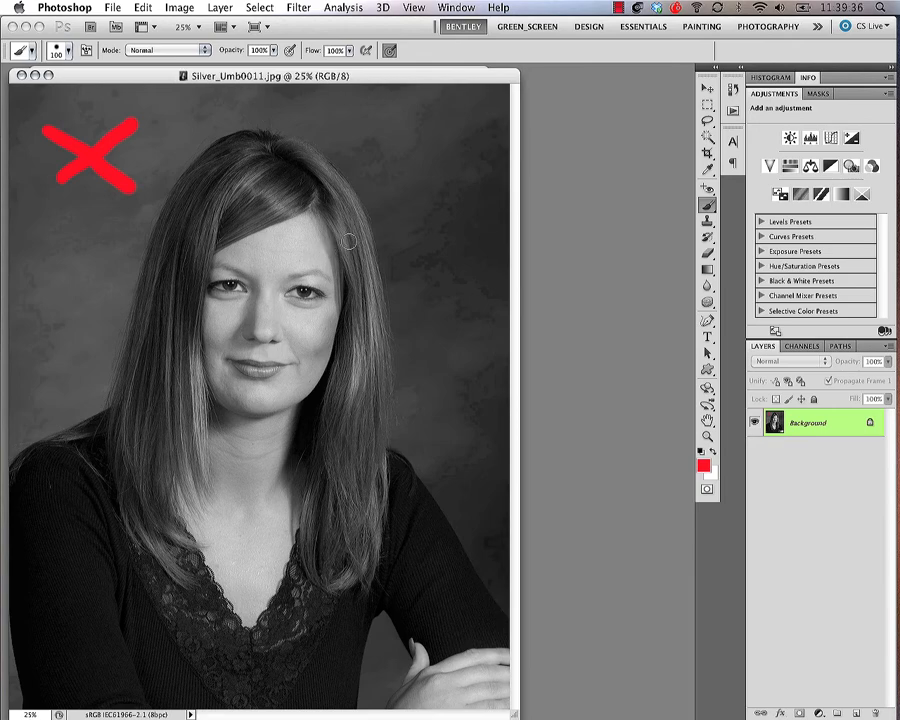
key(super+w)
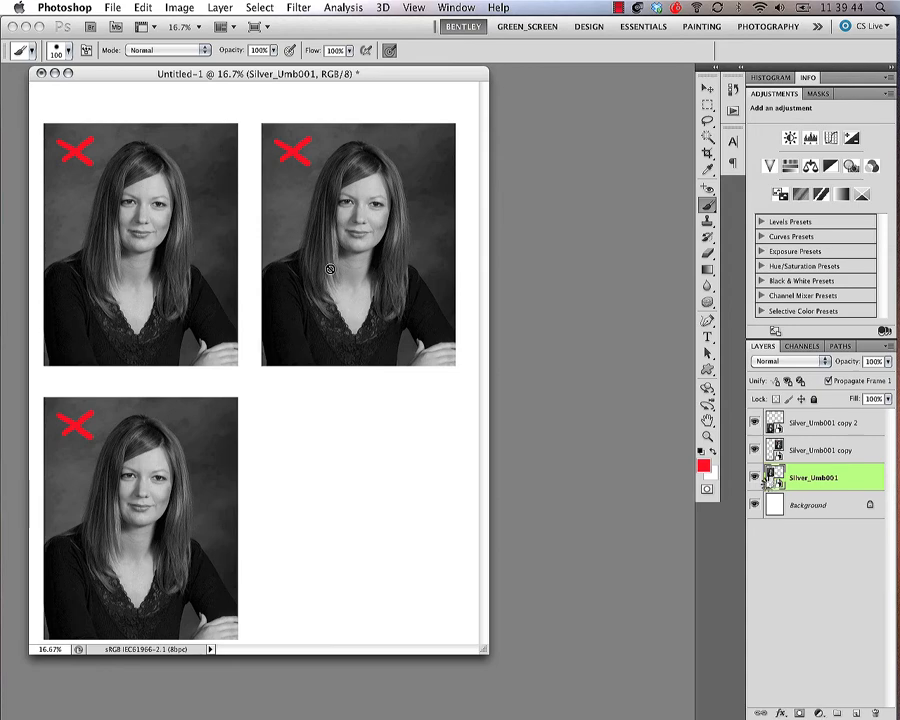
- Place IMG_9586 over the portrait in the Silver_Umb001 Smart Object's contents, compare it hidden and shown, and merge the layers
key(ctrl+Tab)
key(super+alt+o)
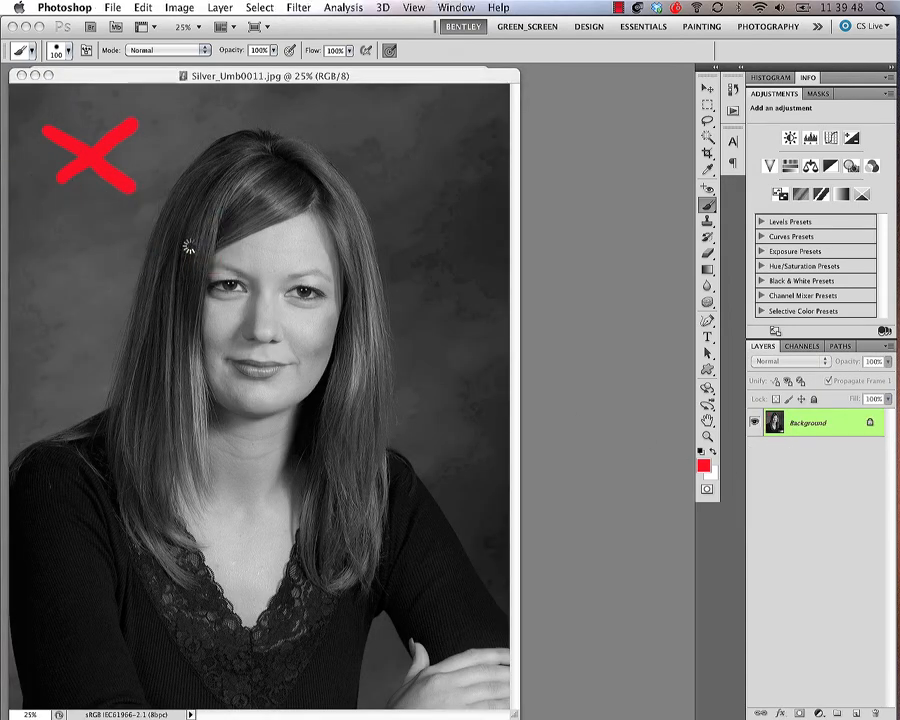
key(Return)
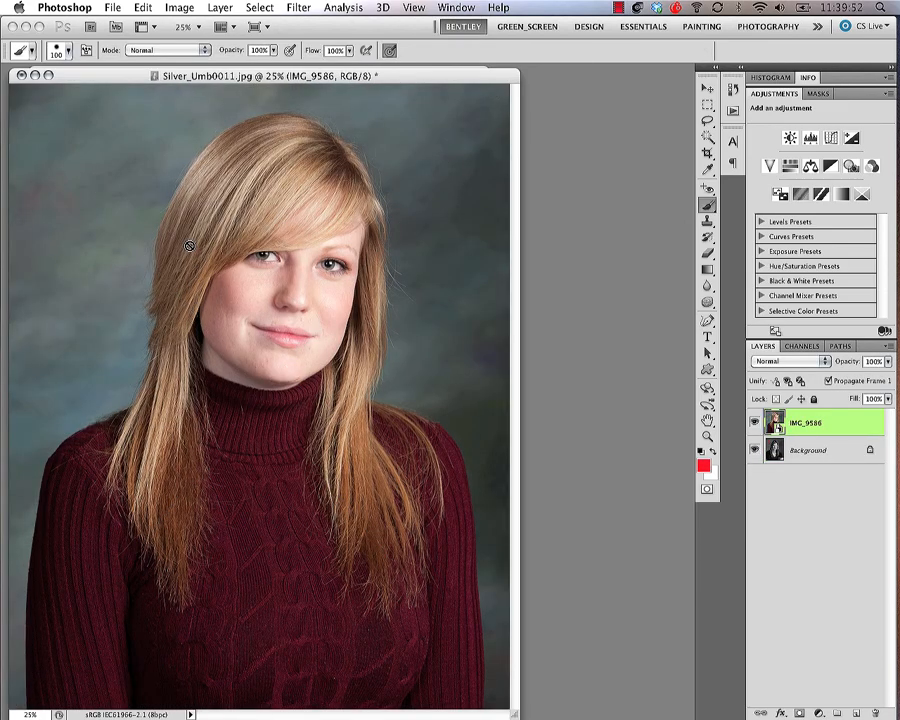
click(754, 423)
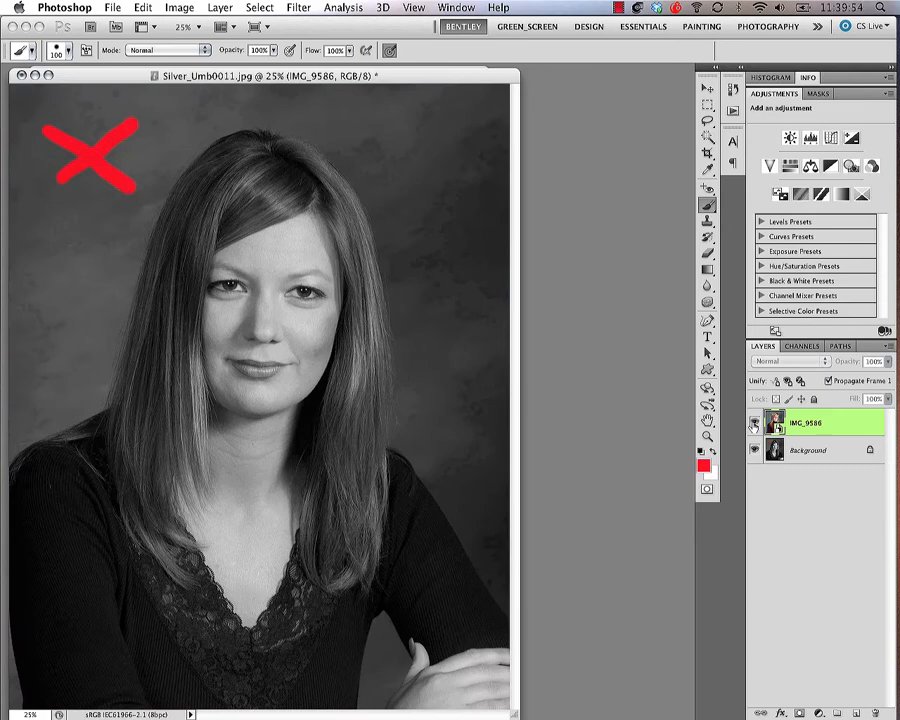
click(754, 423)
key(super+e)
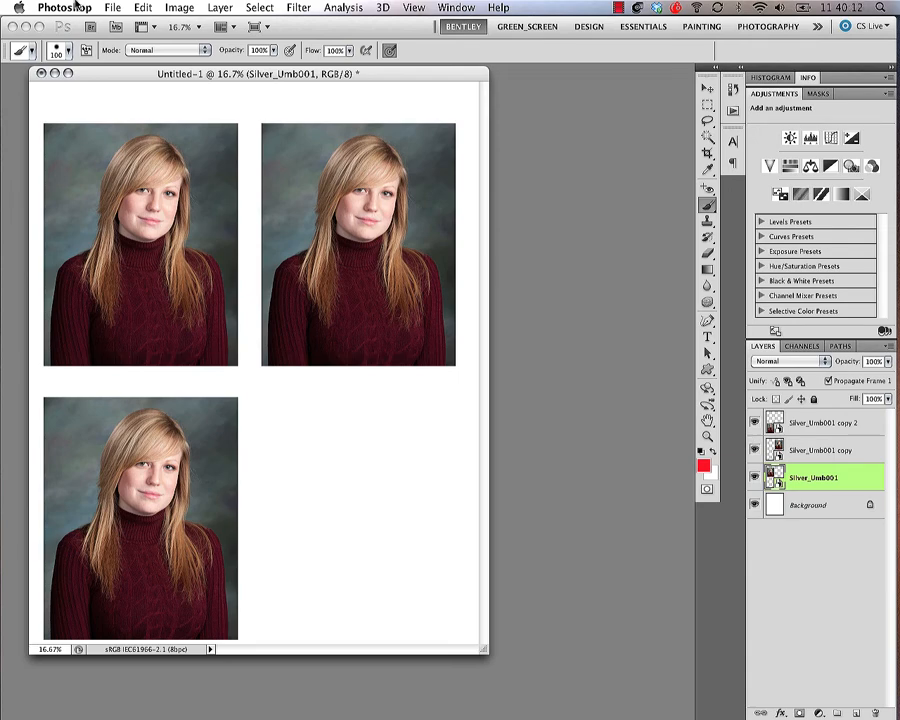
- Close the Untitled-1 document without saving and switch to Adobe Bridge
click(41, 73)
click(409, 251)
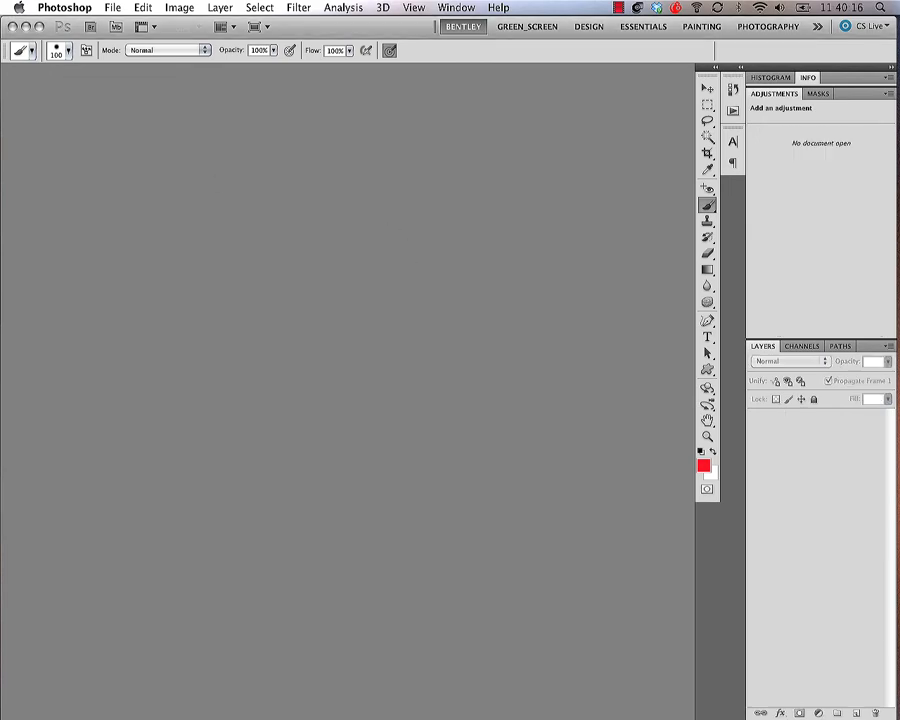
key(super+alt+o)
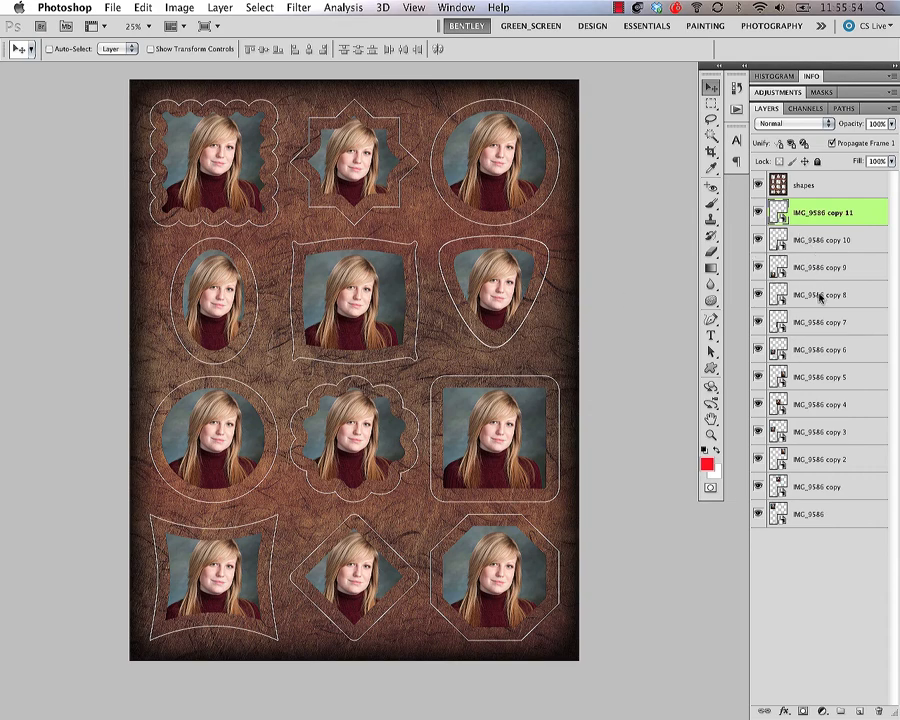
- Hide and show the shapes layer of the twelve-portrait template, then open the contents of the bottom IMG_9586 Smart Object
click(757, 186)
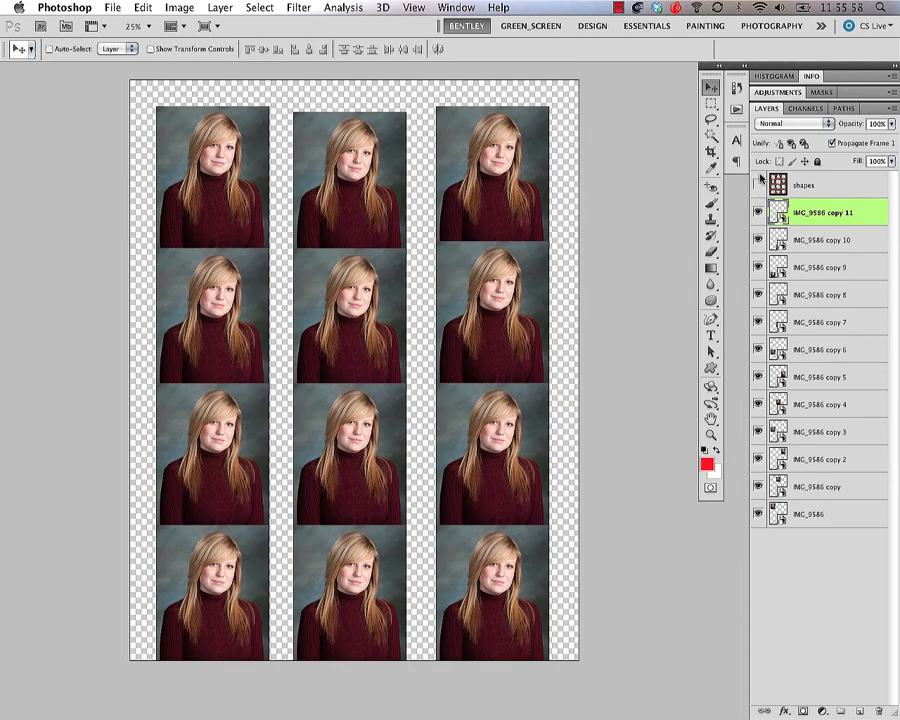
click(757, 185)
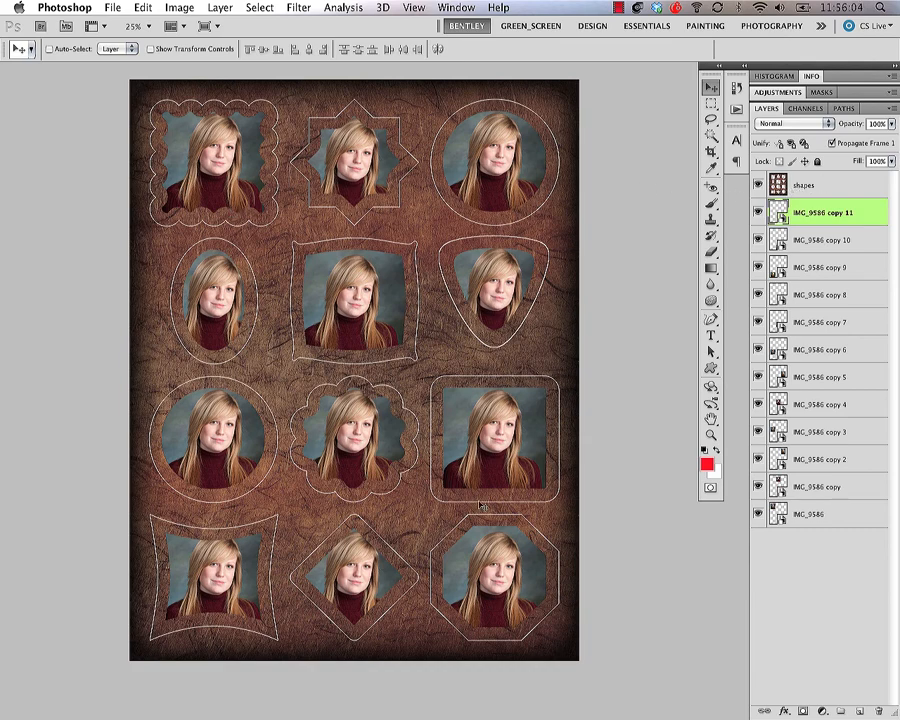
click(772, 515)
key(ctrl+Tab)
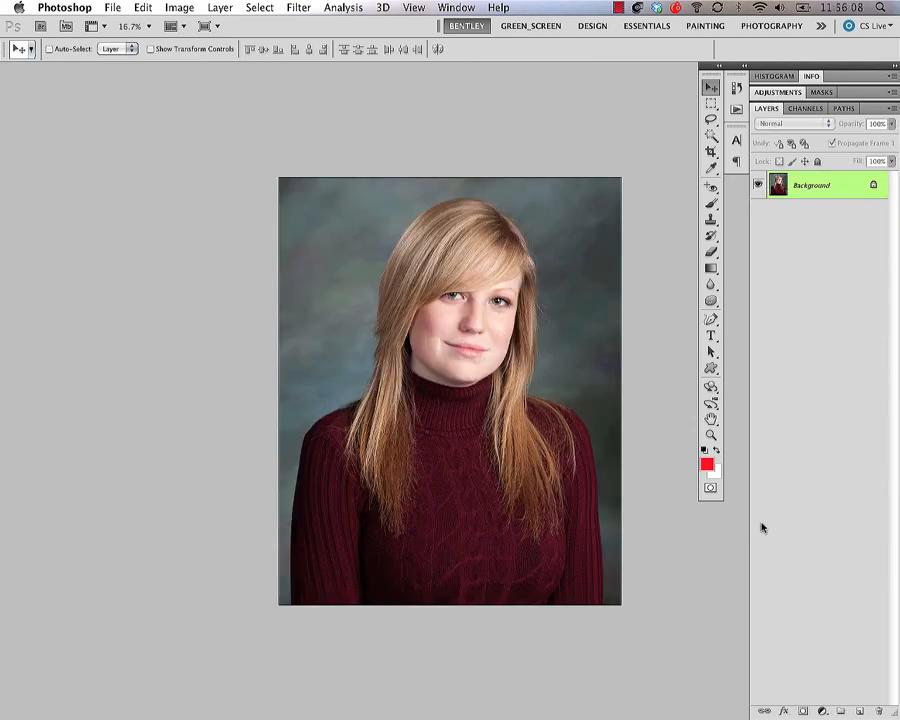
- Place Silver_Umb001 from Adobe Bridge over the portrait, align it to the canvas's lower-left corner and enlarge it to fill the canvas
key(super+Tab)
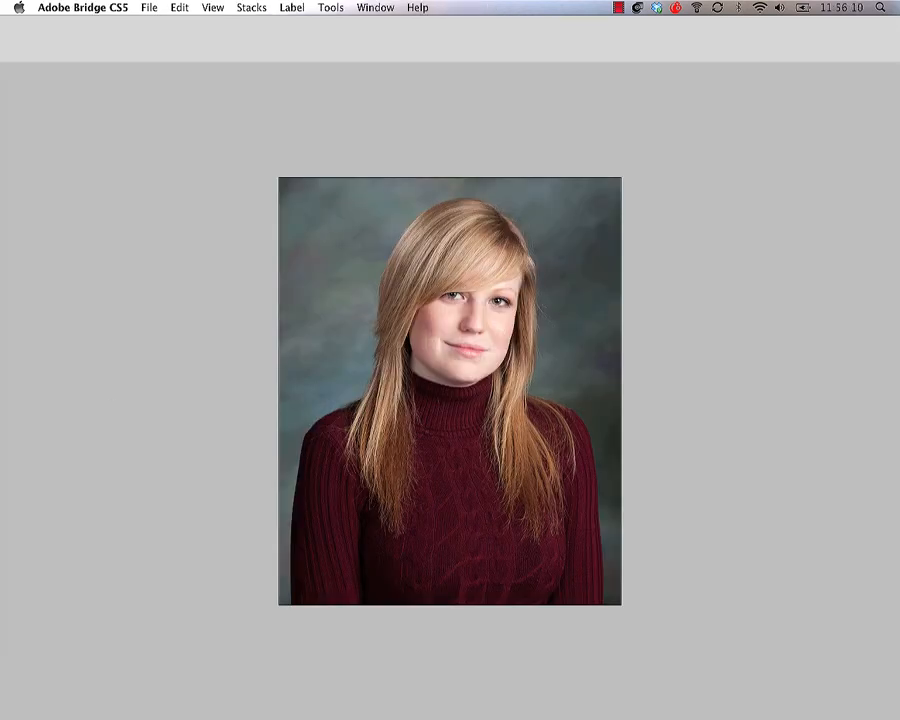
drag(240, 330, 315, 262)
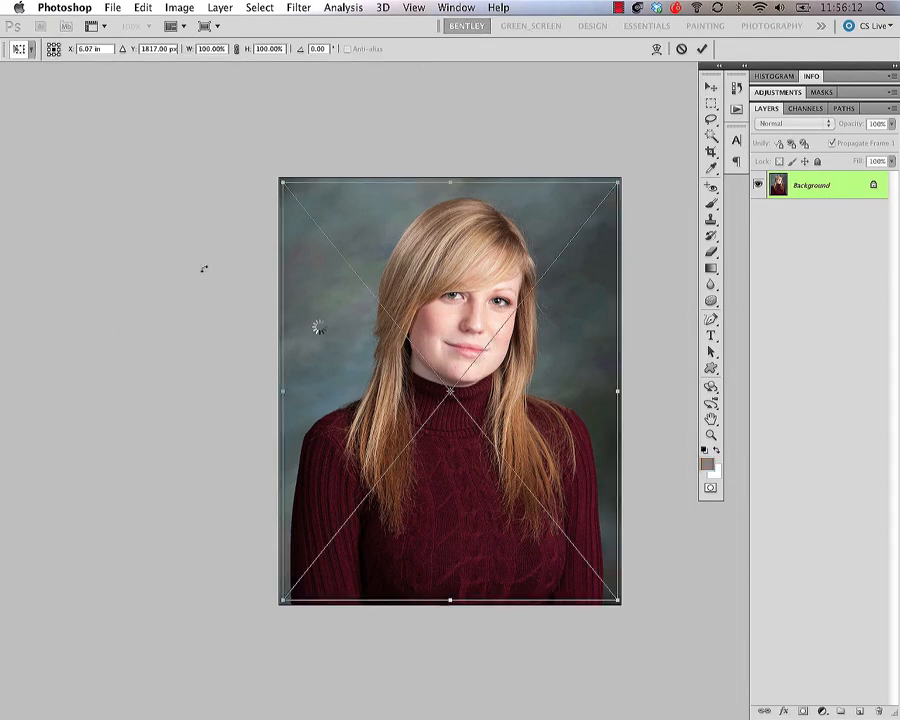
drag(462, 285, 475, 305)
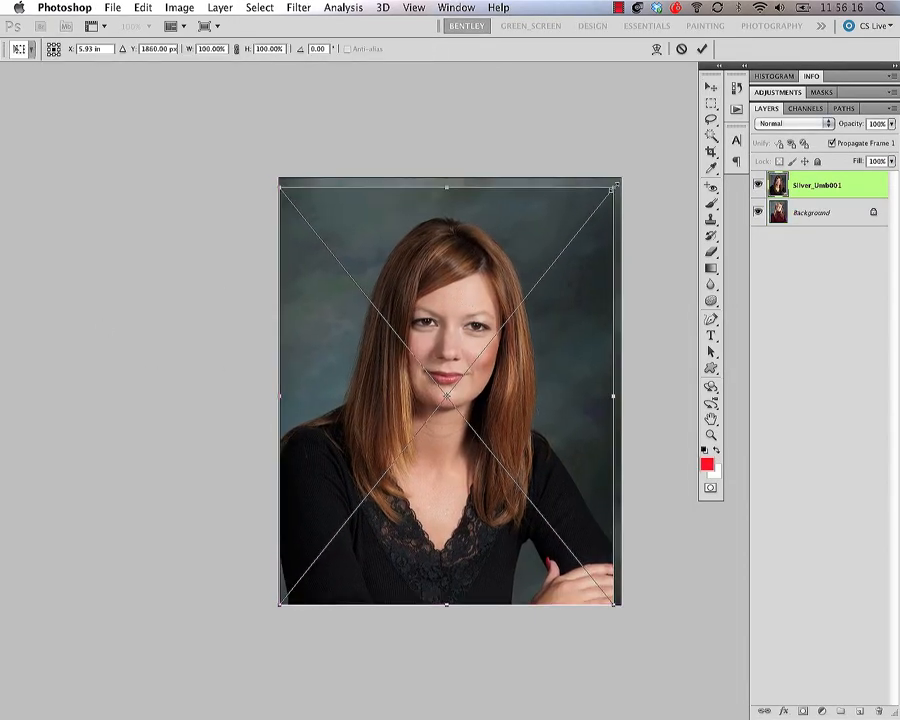
drag(613, 187, 622, 178)
key(Return)
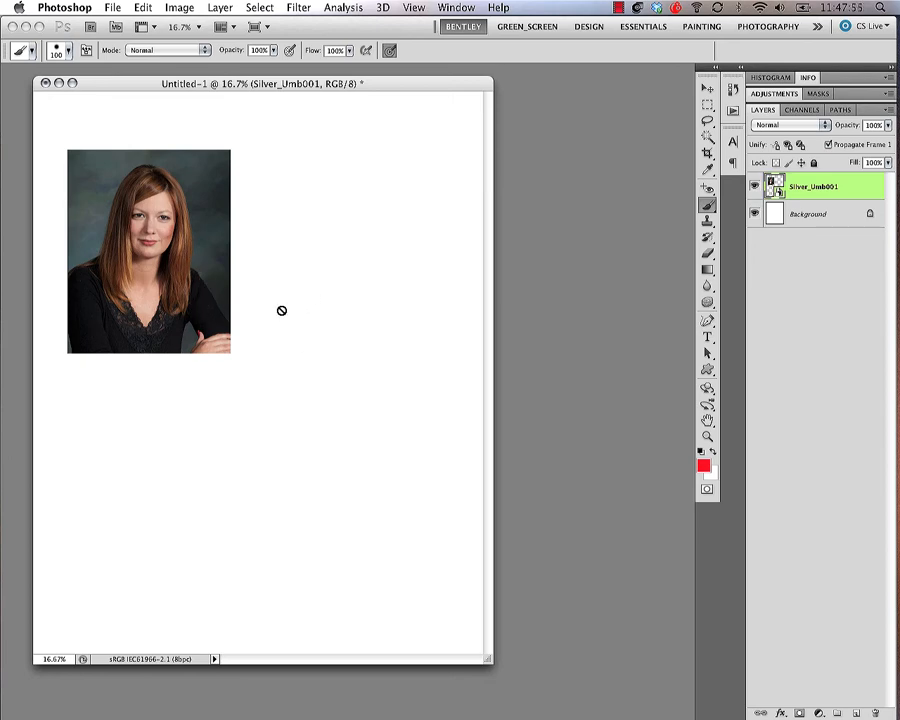
- Create an independent duplicate of the Silver_Umb001 layer with New Smart Object via Copy
right_click(815, 188)
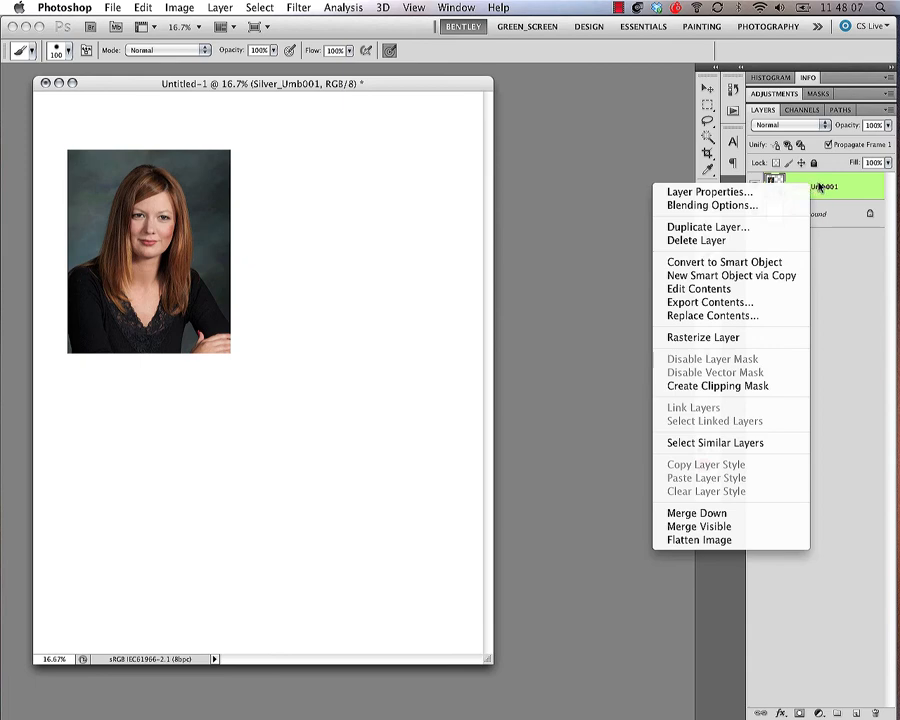
click(753, 278)
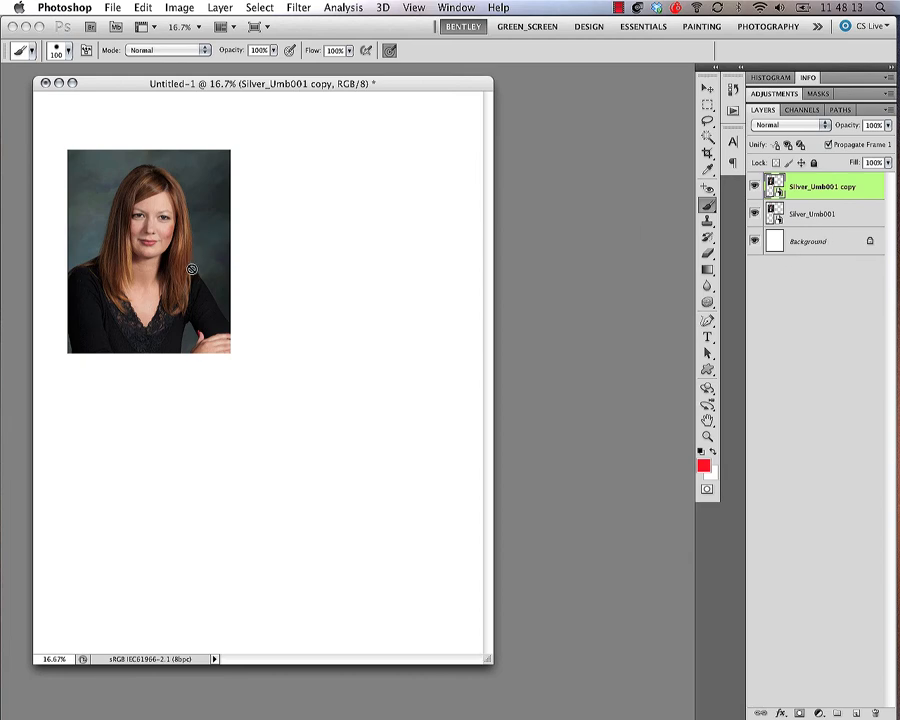
- Move the Silver_Umb001 copy horizontally into the empty space to the right of the original portrait
key(v)
drag(190, 268, 400, 268)
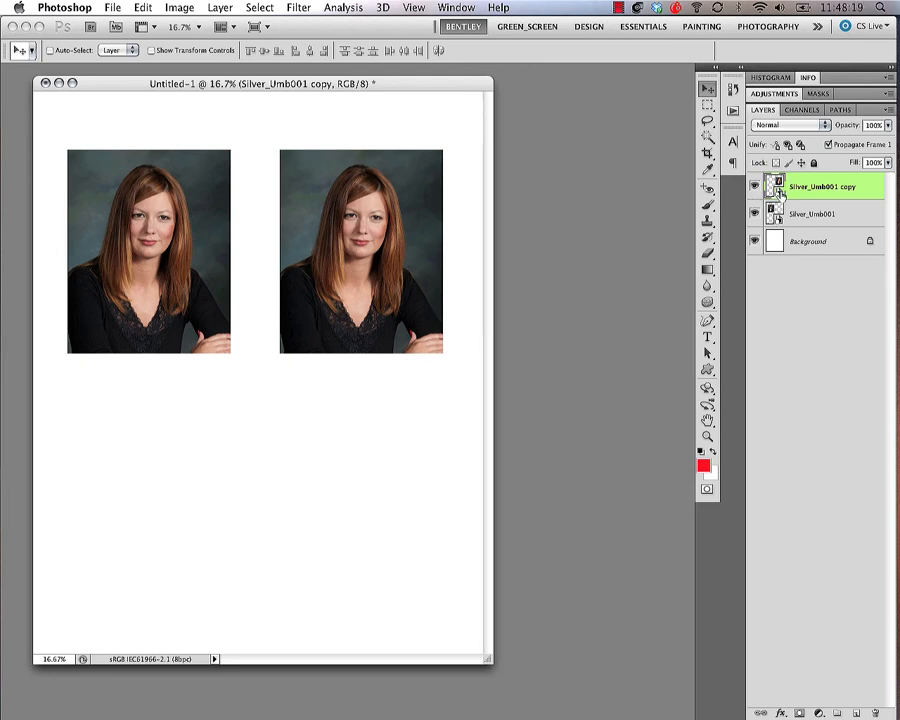
- Replace the Silver_Umb001 copy's contents with IMG_9672 from Adobe Bridge, flatten the image and save it as a baseline JPEG at quality 12
key(ctrl+Tab)
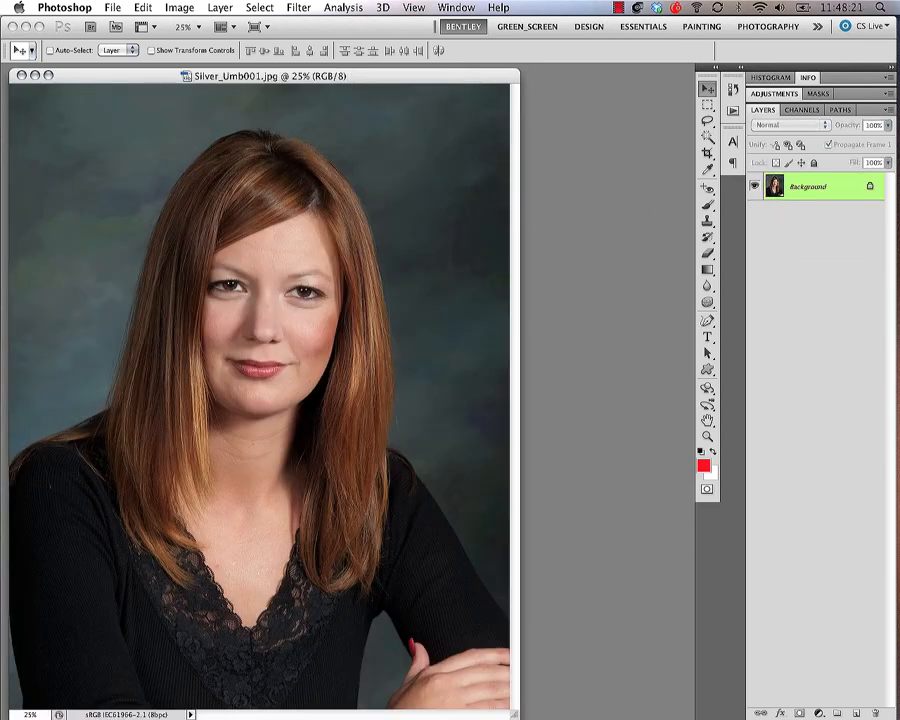
key(ctrl+alt+o)
drag(5, 236, 300, 290)
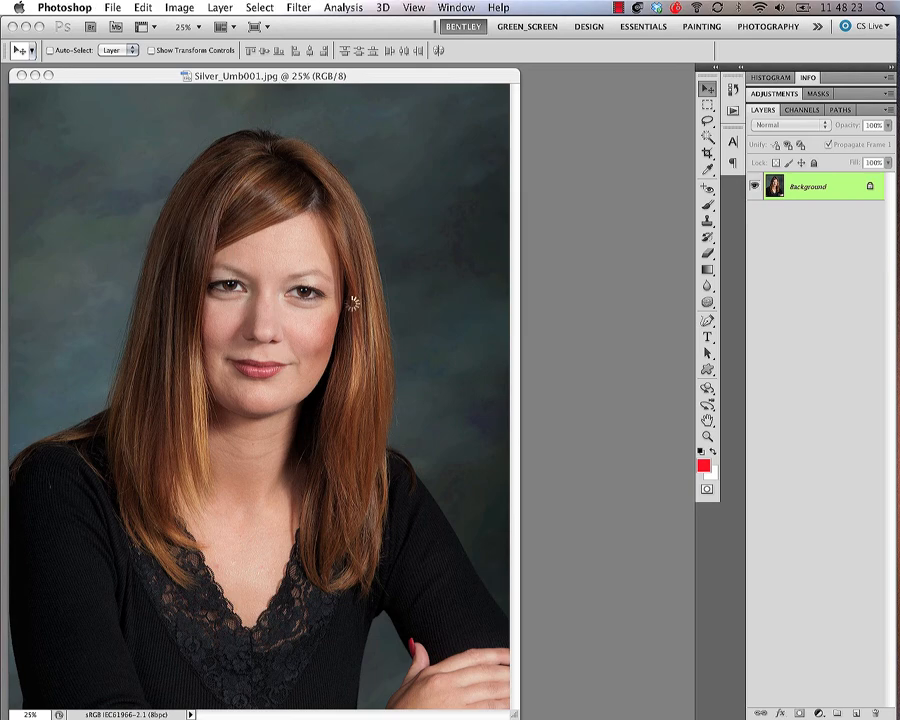
key(Escape)
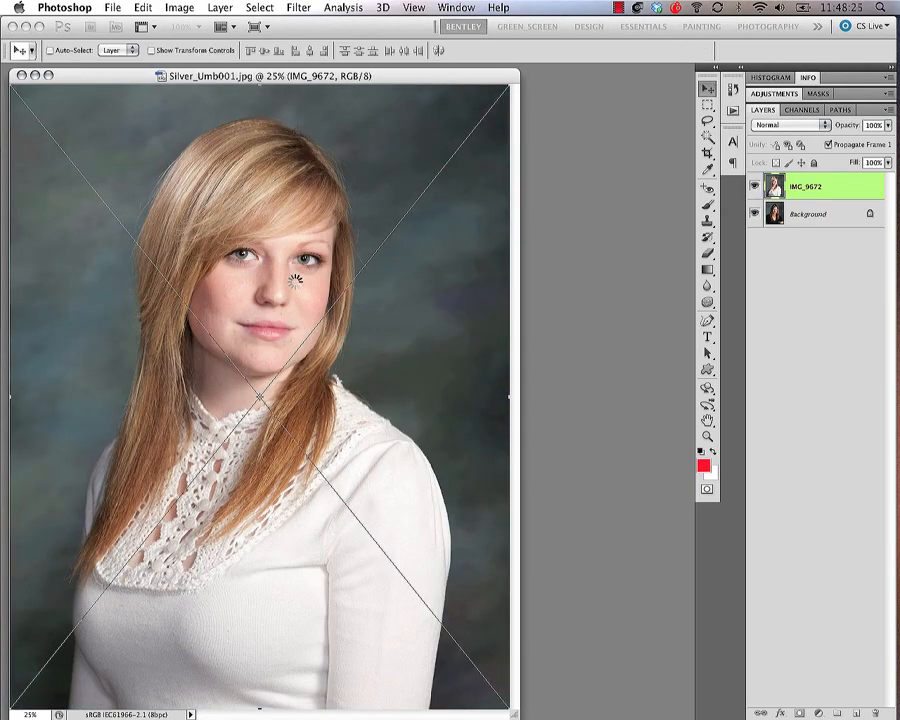
key(ctrl+s)
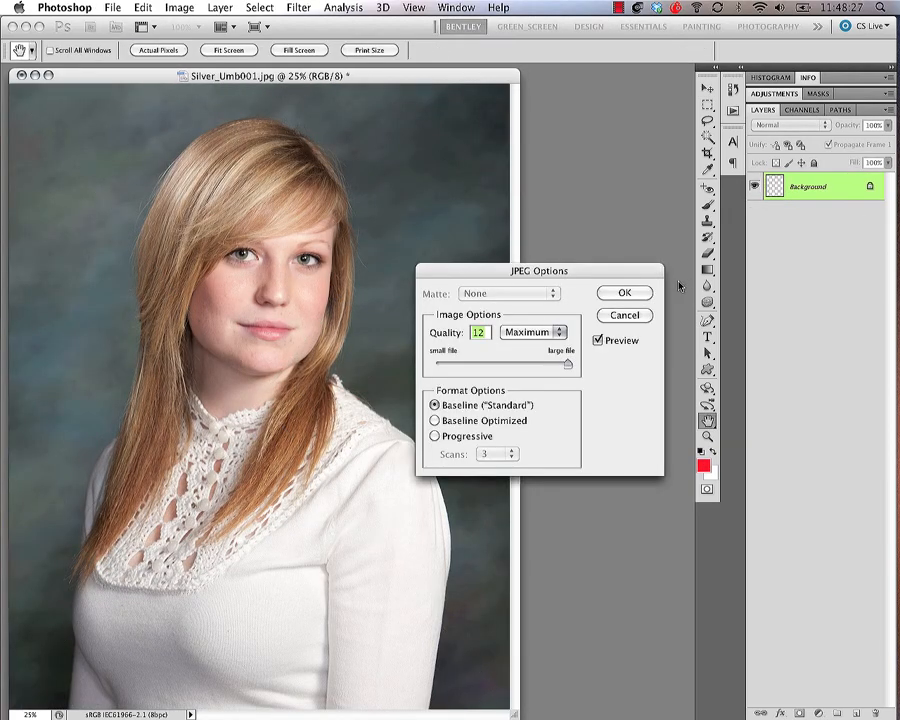
click(630, 295)
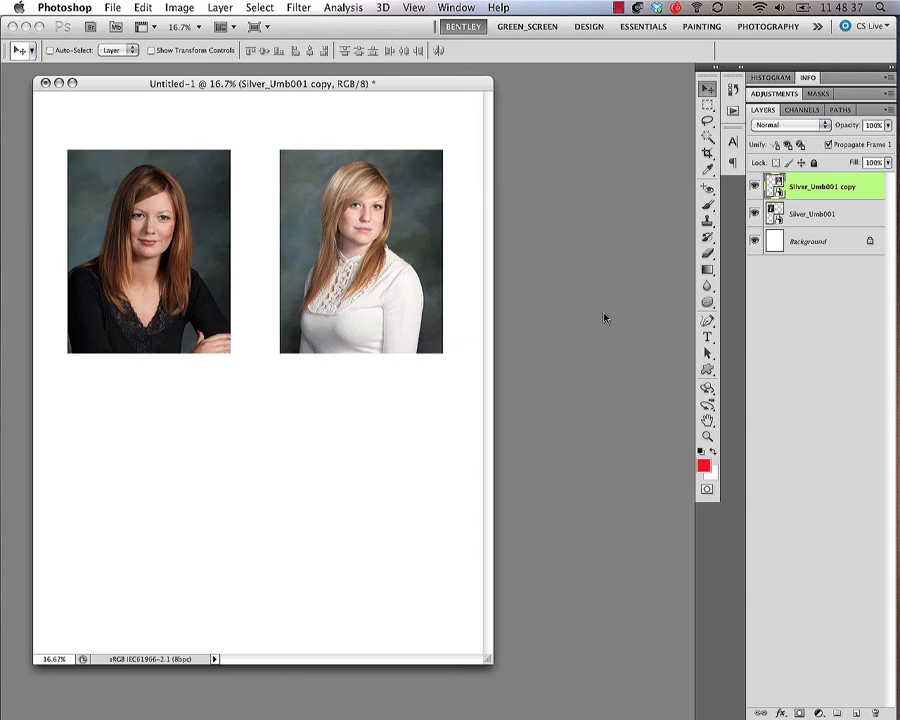
- Duplicate the Silver_Umb001 copy layer with New Smart Object via Copy and arrange the new copies in a second row beneath the two portraits
right_click(319, 202)
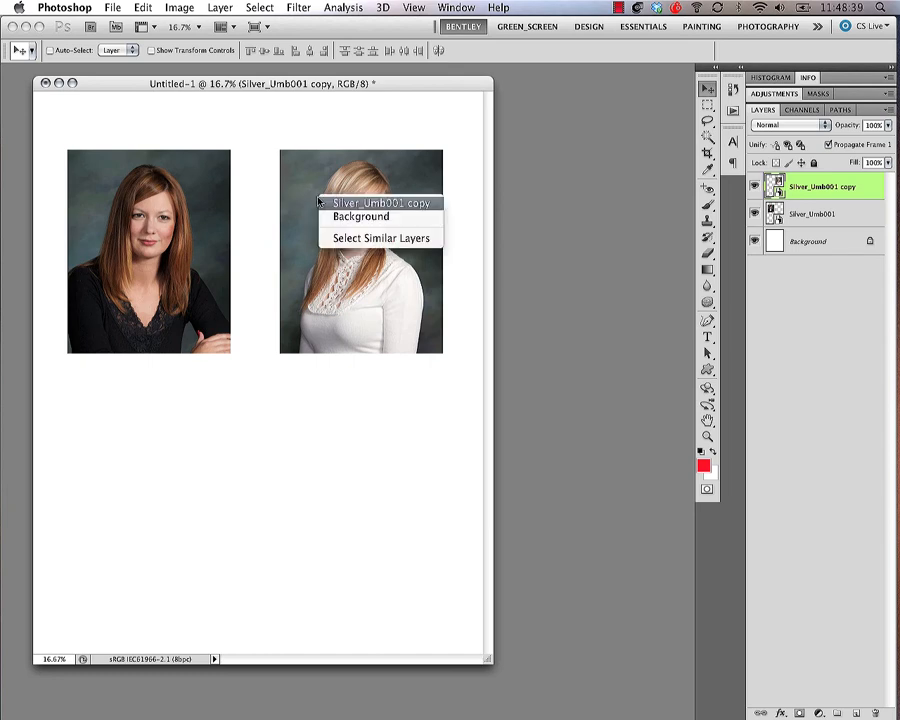
click(326, 203)
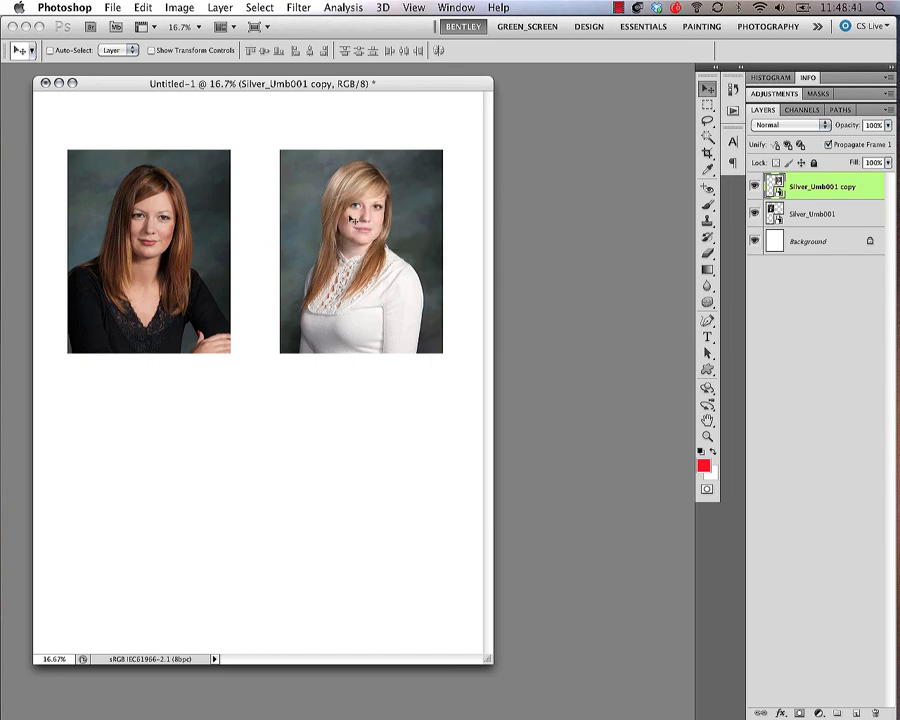
right_click(836, 190)
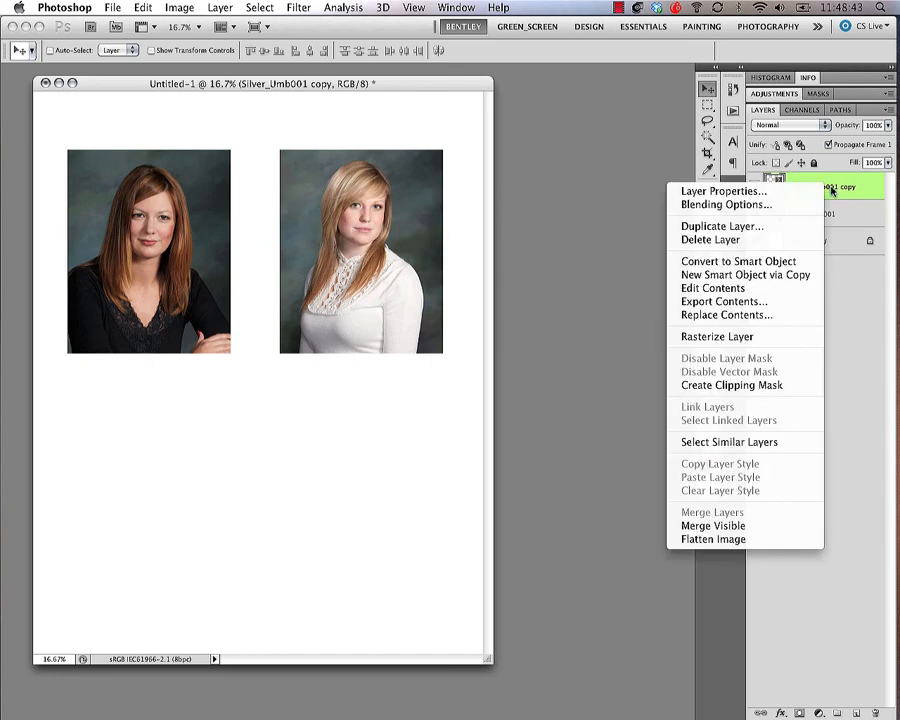
click(792, 275)
drag(355, 241, 362, 468)
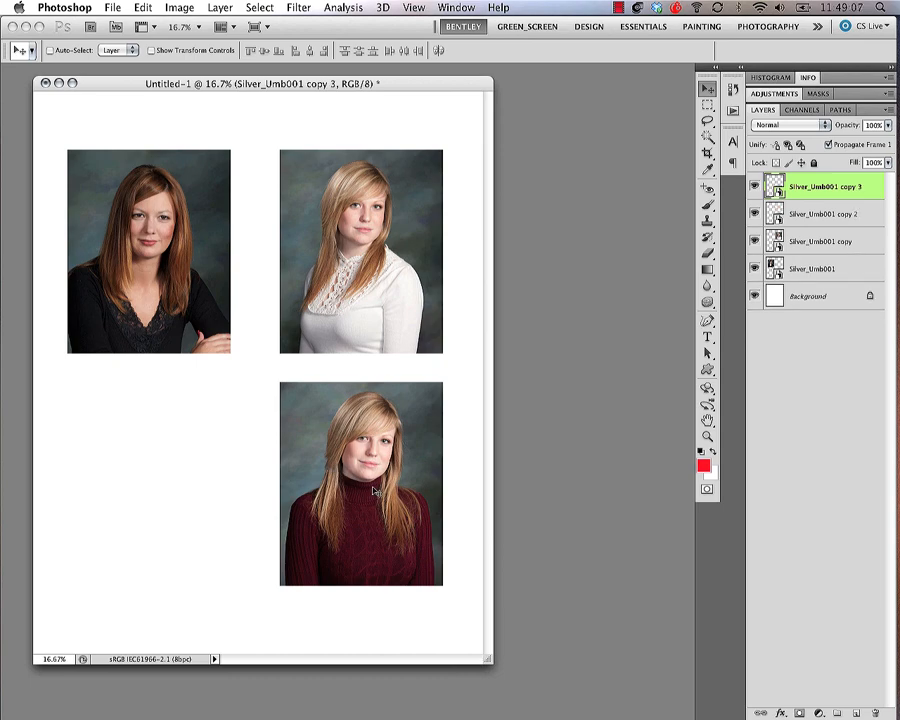
drag(379, 496, 166, 496)
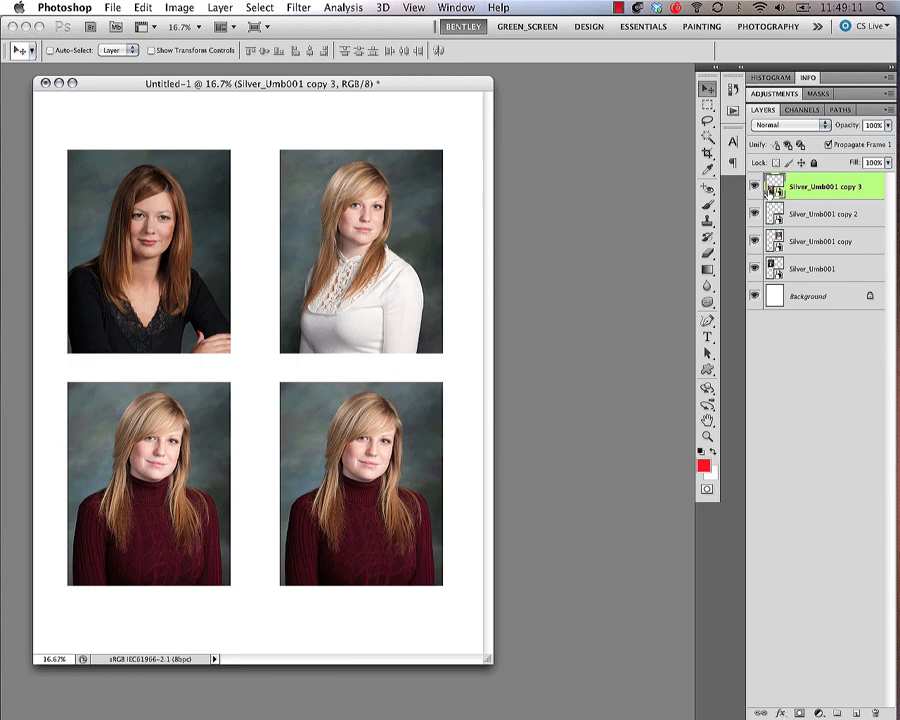
- Open the contents of Silver_Umb001 copy 3, place Silver_Umb001 from Adobe Bridge over the maroon-sweater portrait and flatten the image
key(ctrl+Tab)
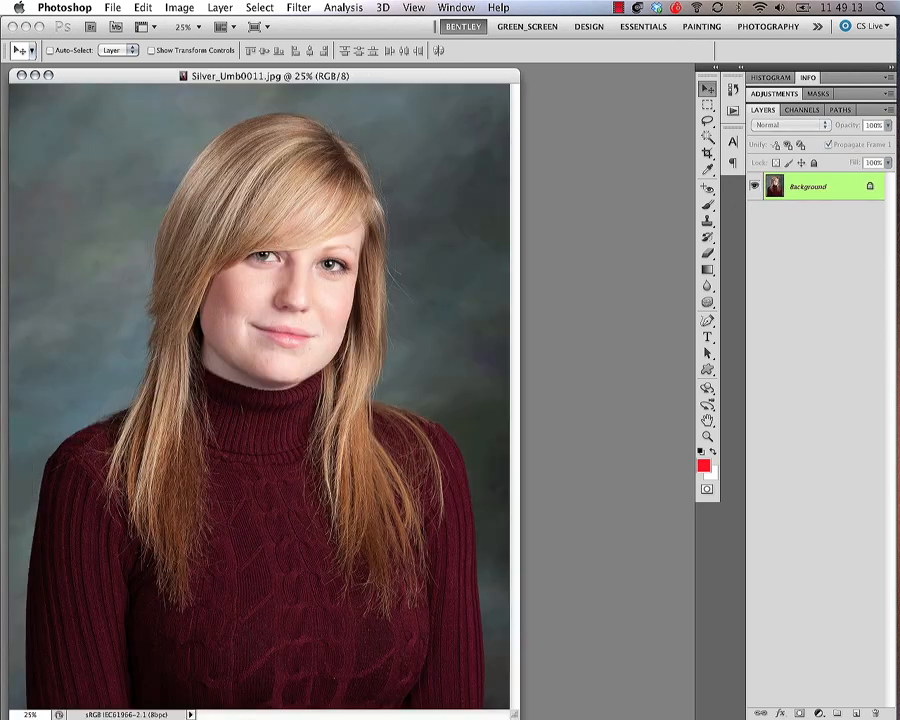
key(super+Tab)
drag(0, 178, 382, 205)
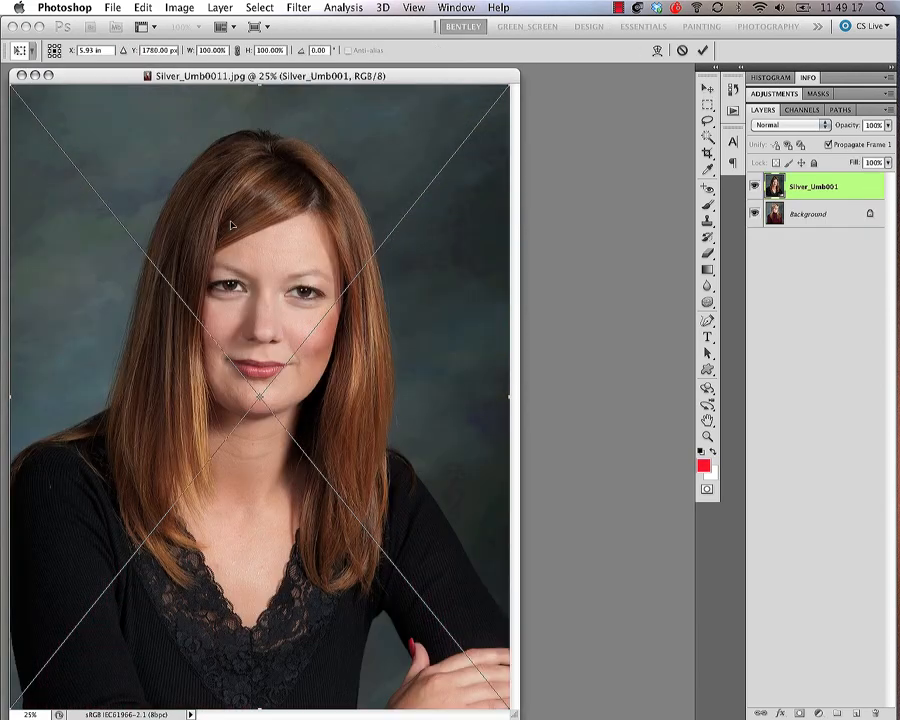
key(Escape)
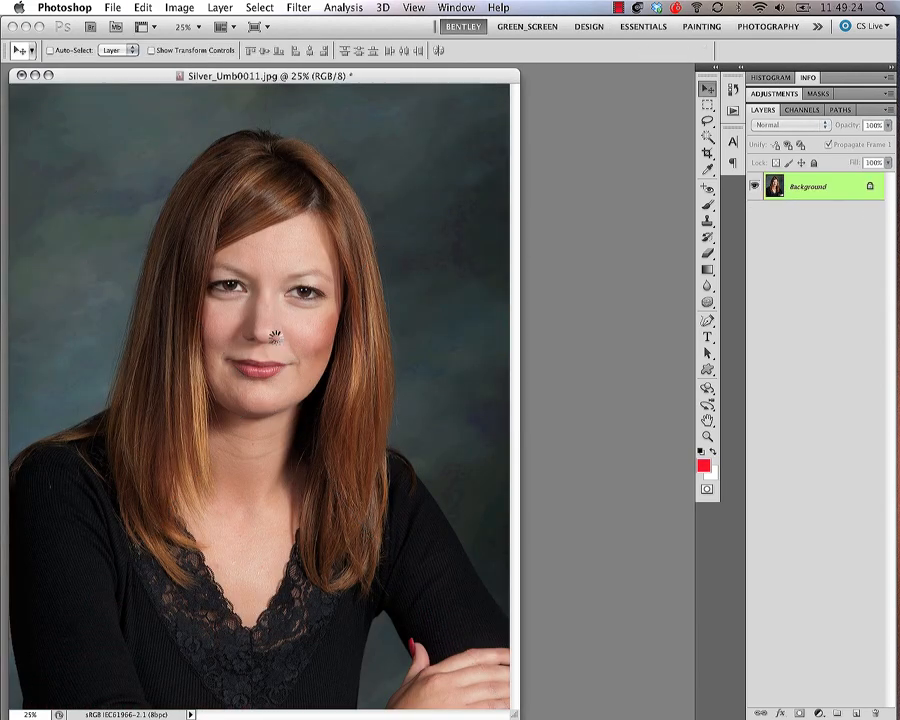